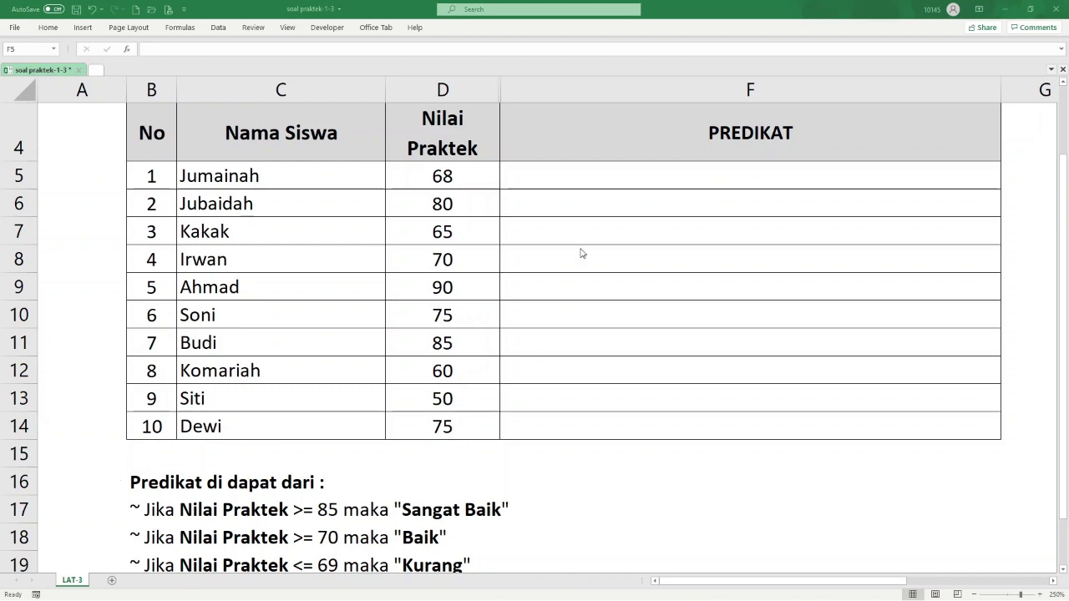
Step: Start an IF formula in cell F5 with the logical test D5>=85, followed by a semicolon separator
left_click(706, 175)
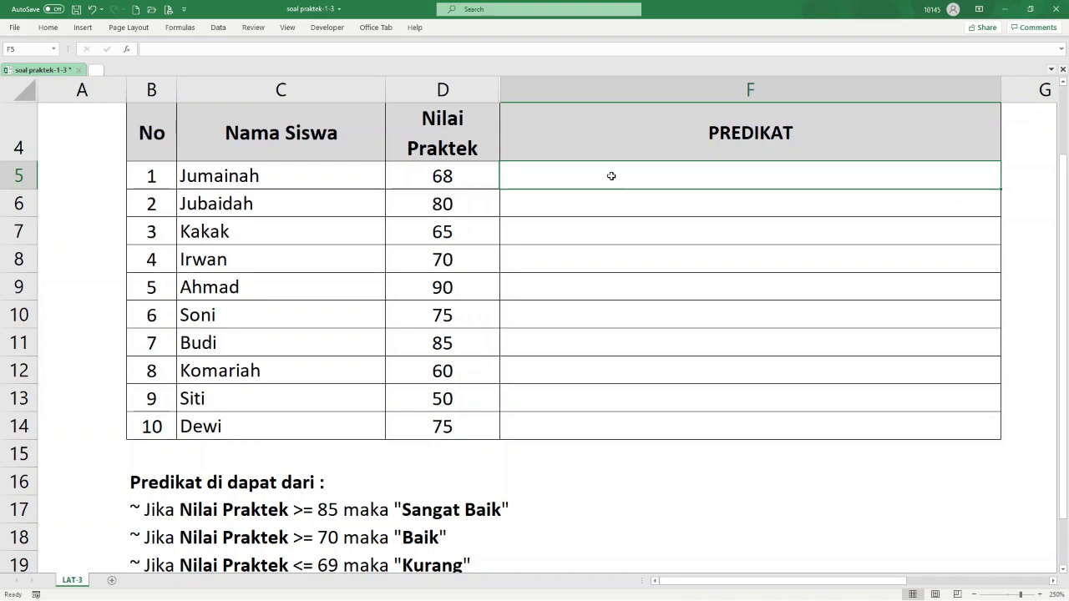
type("=")
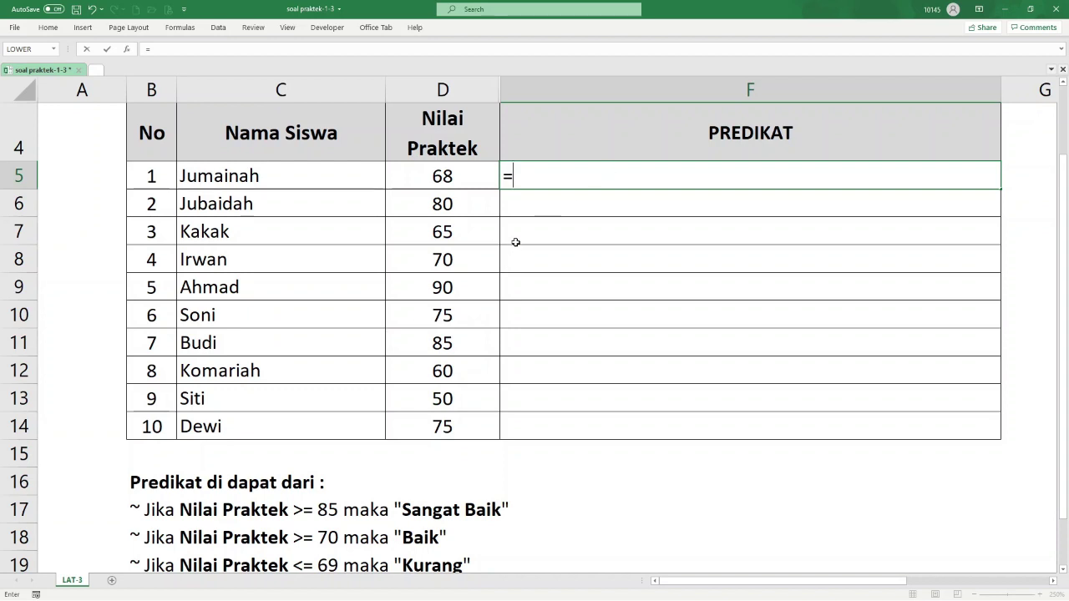
type("ih")
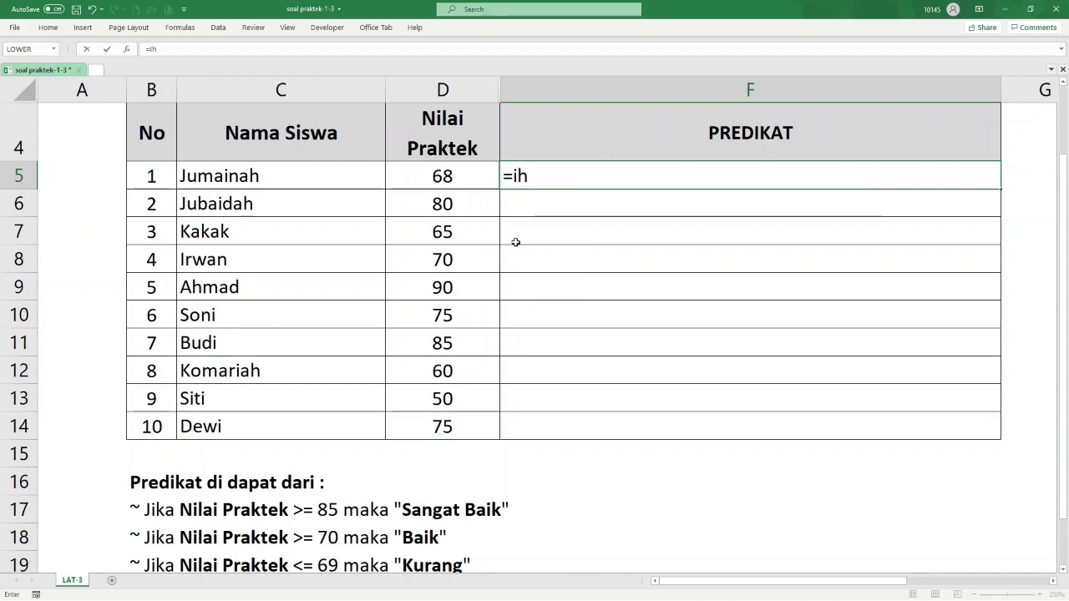
key("BackSpace")
type("f")
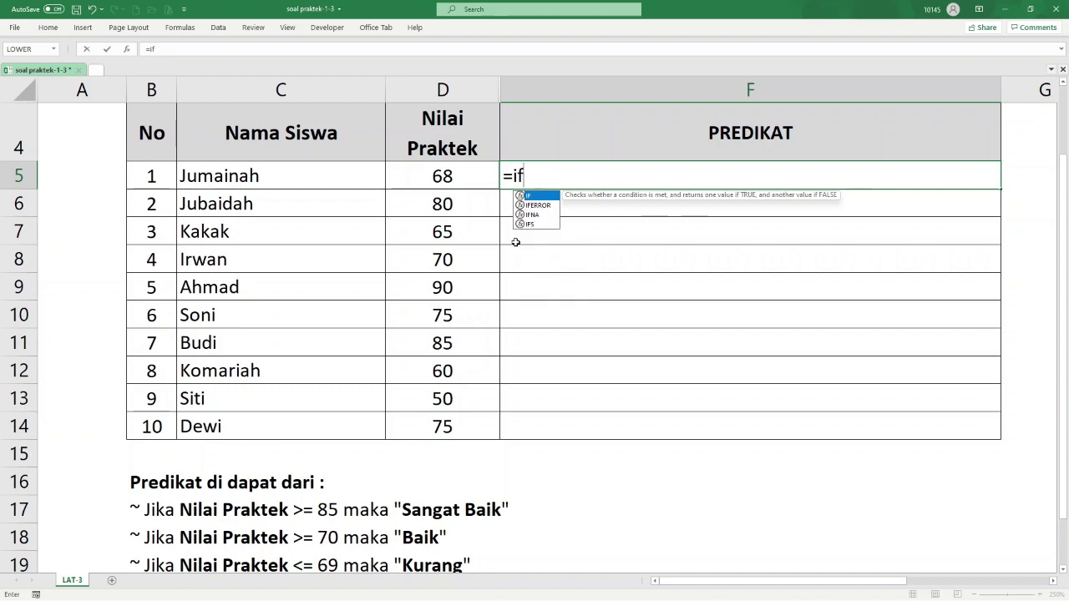
double_click(530, 198)
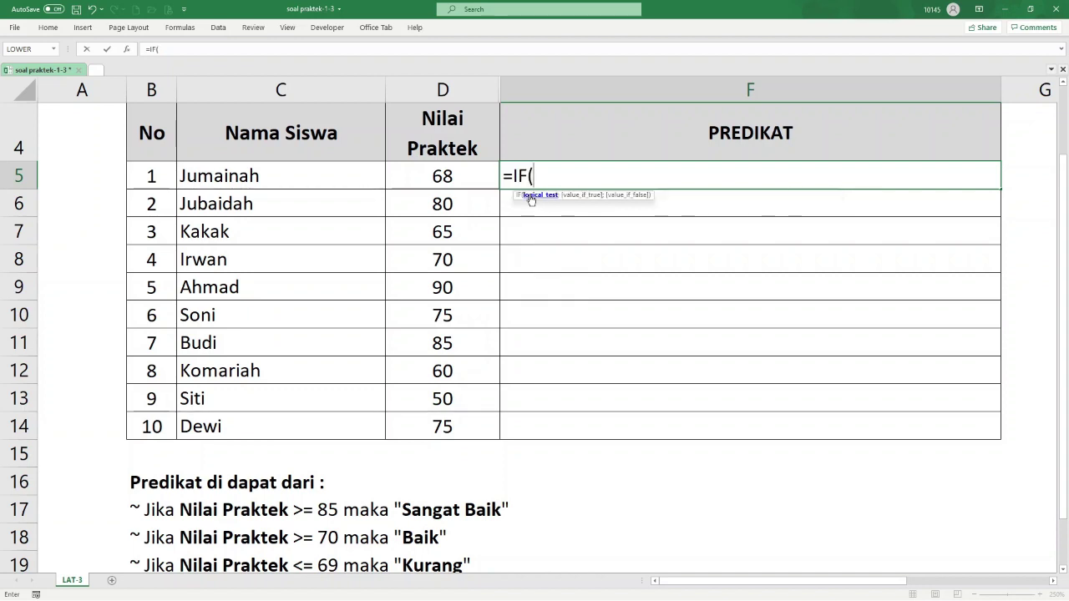
left_click(457, 176)
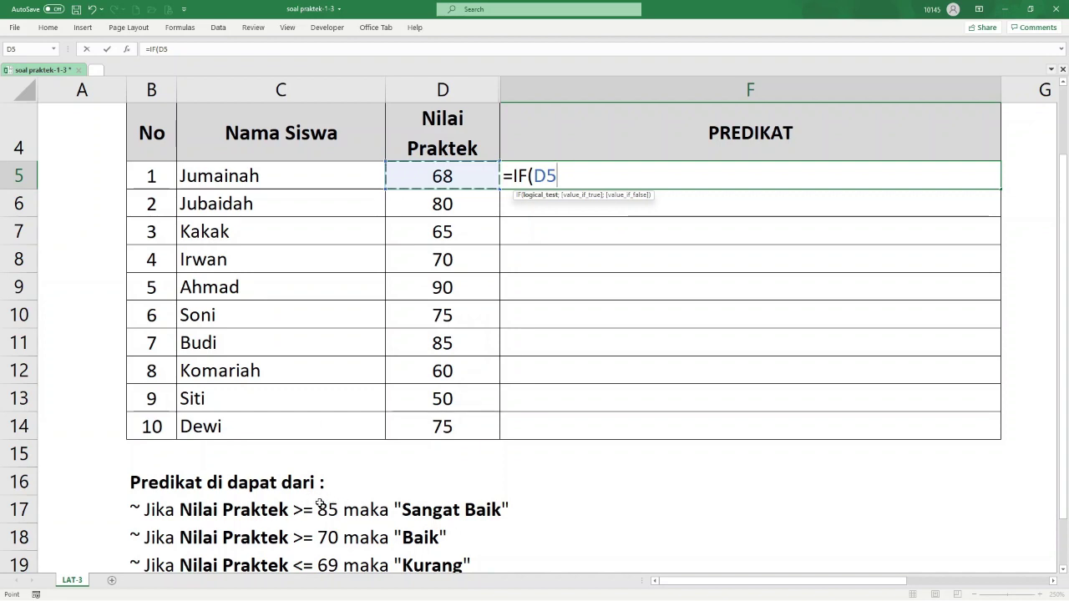
type(">=")
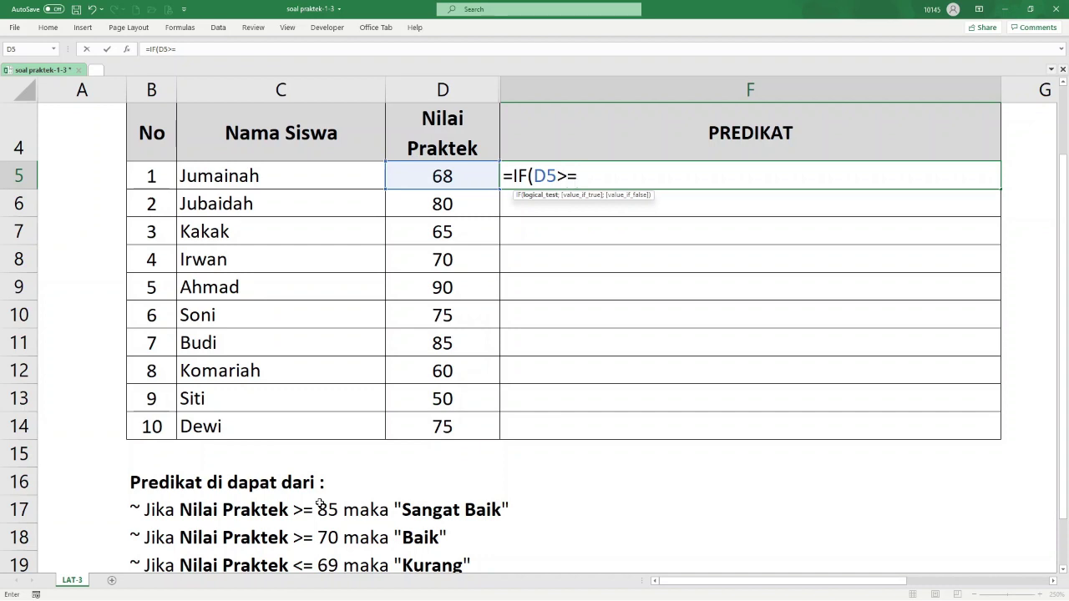
type("85")
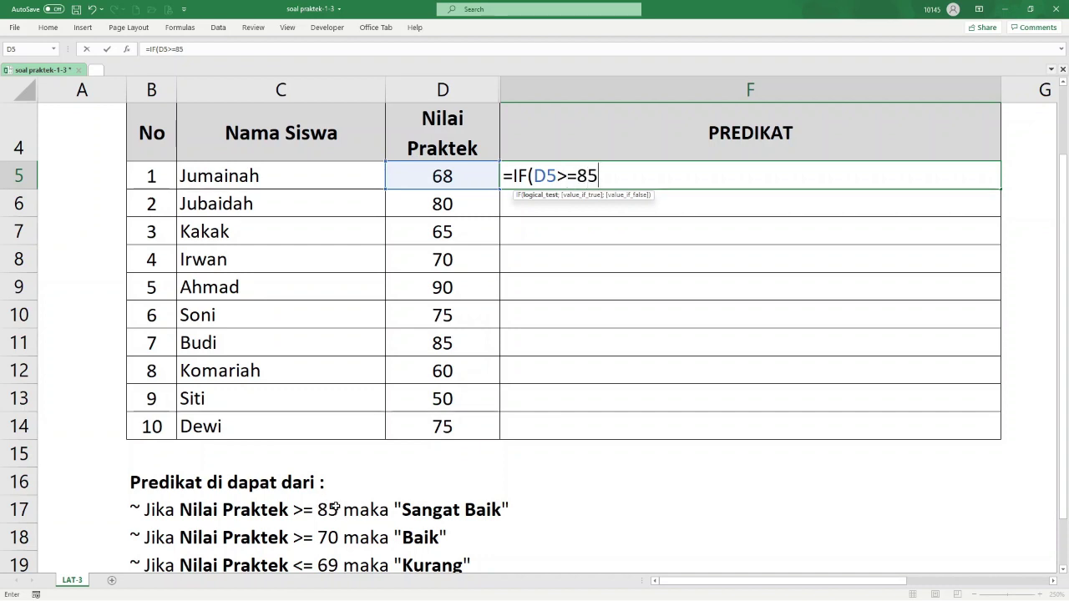
type(";")
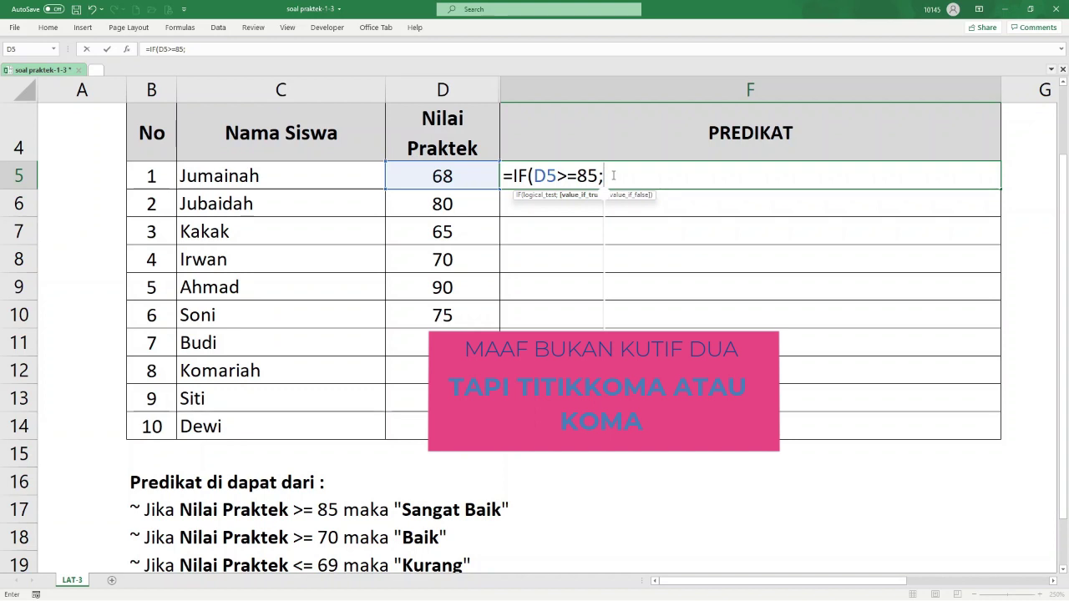
key("BackSpace")
type(",")
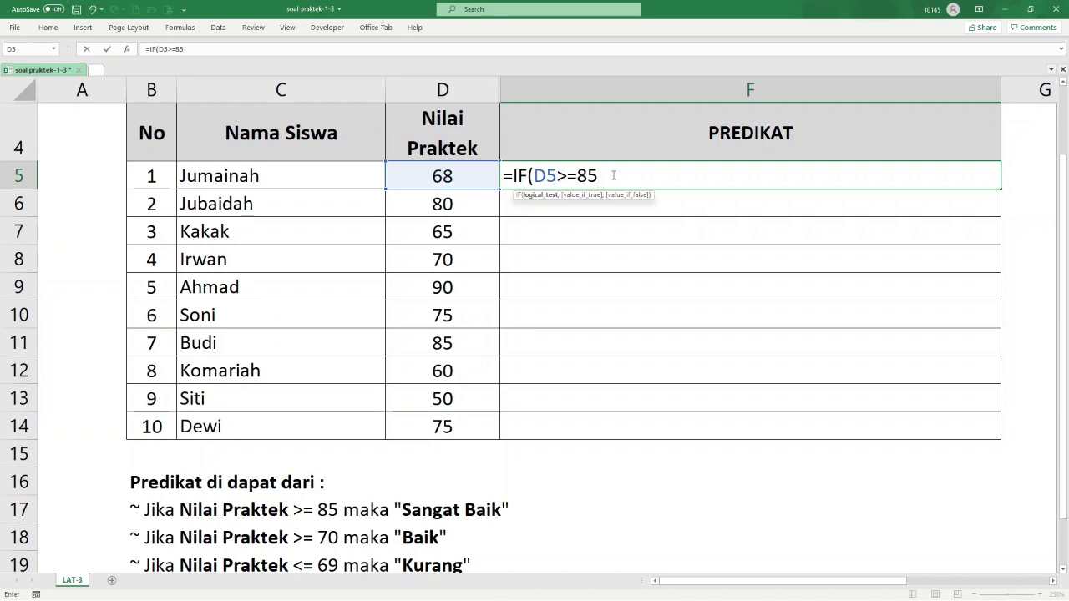
type(";")
Step: Add "SANGAT BAIK" as the value if true in the F5 formula, followed by a semicolon
type("\"")
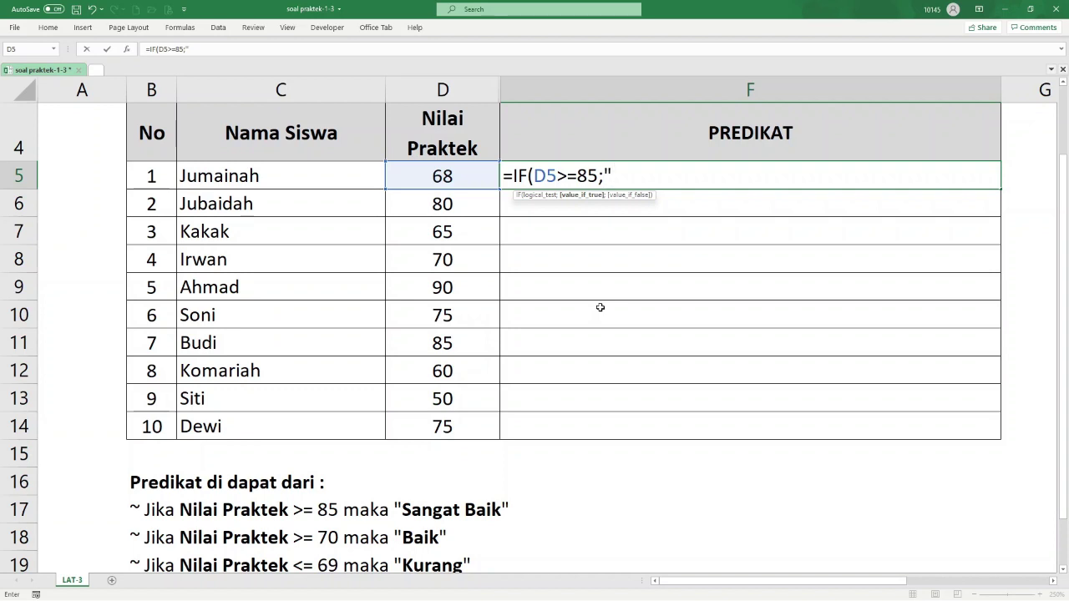
key("BackSpace")
type("\"")
type("SANGAT")
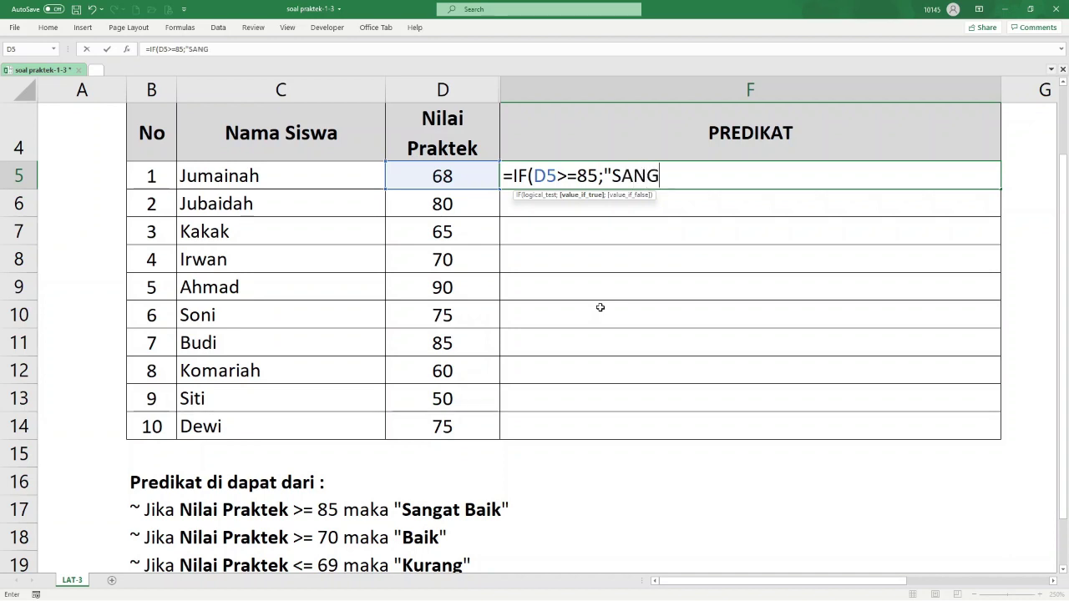
type("B")
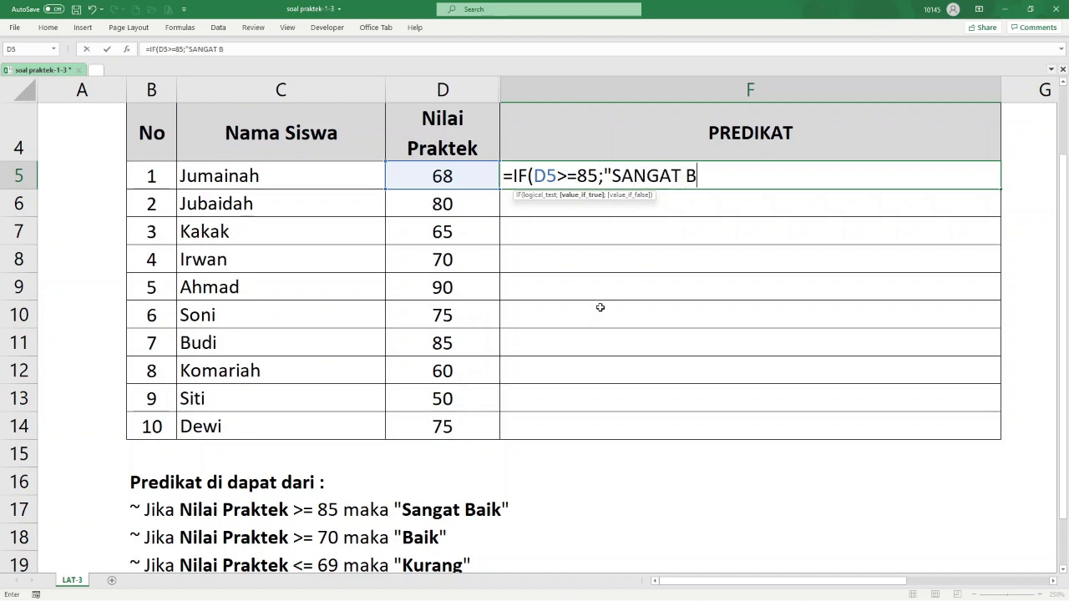
type("AIK\"")
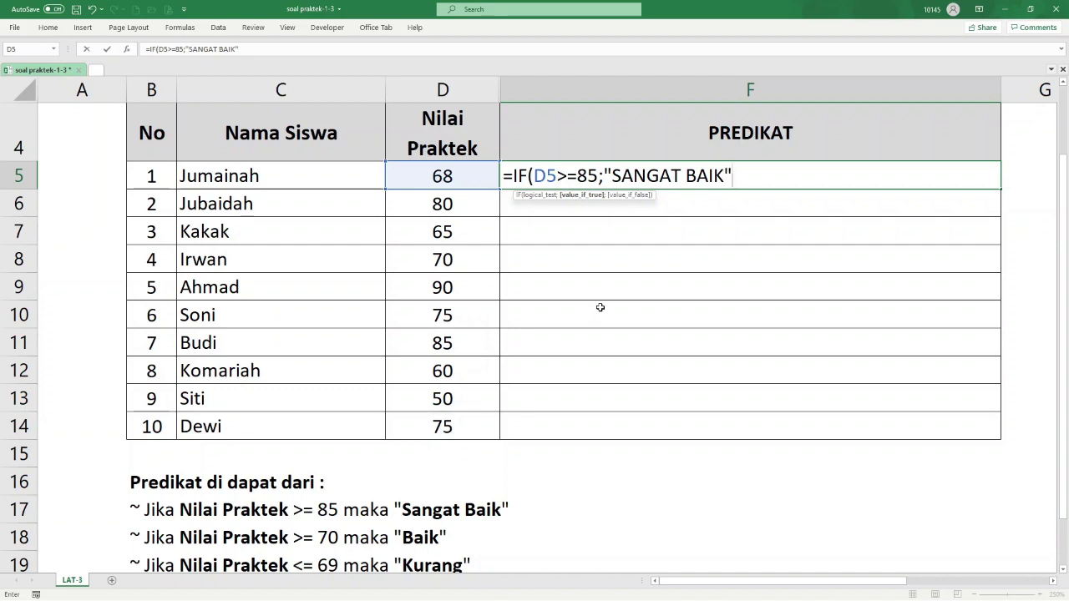
type(";")
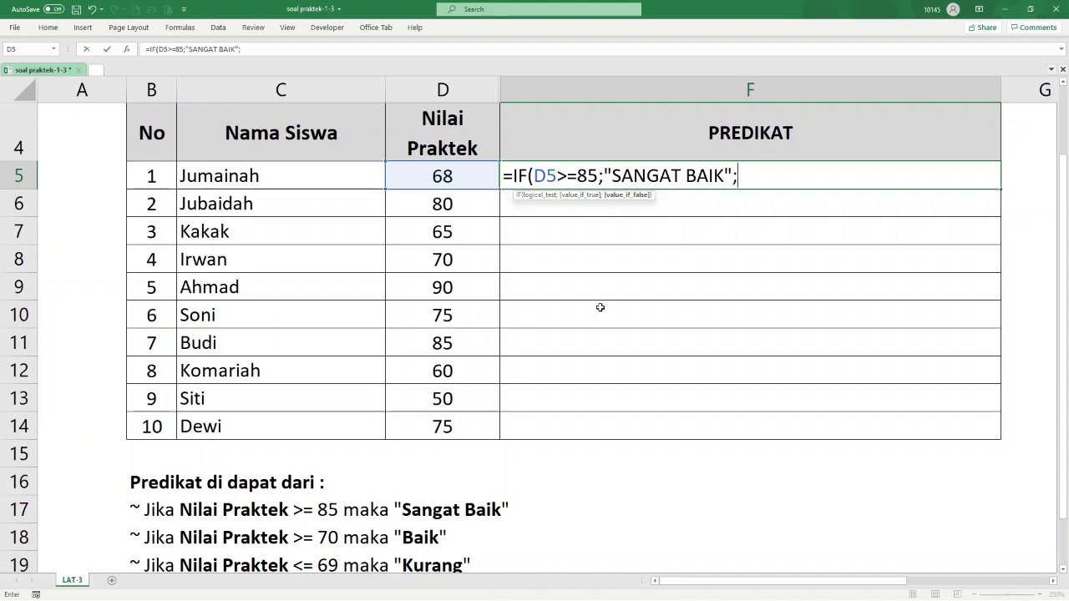
Step: Nest a second IF as the value if false, with the logical test D5>=70 and a semicolon
type("IF")
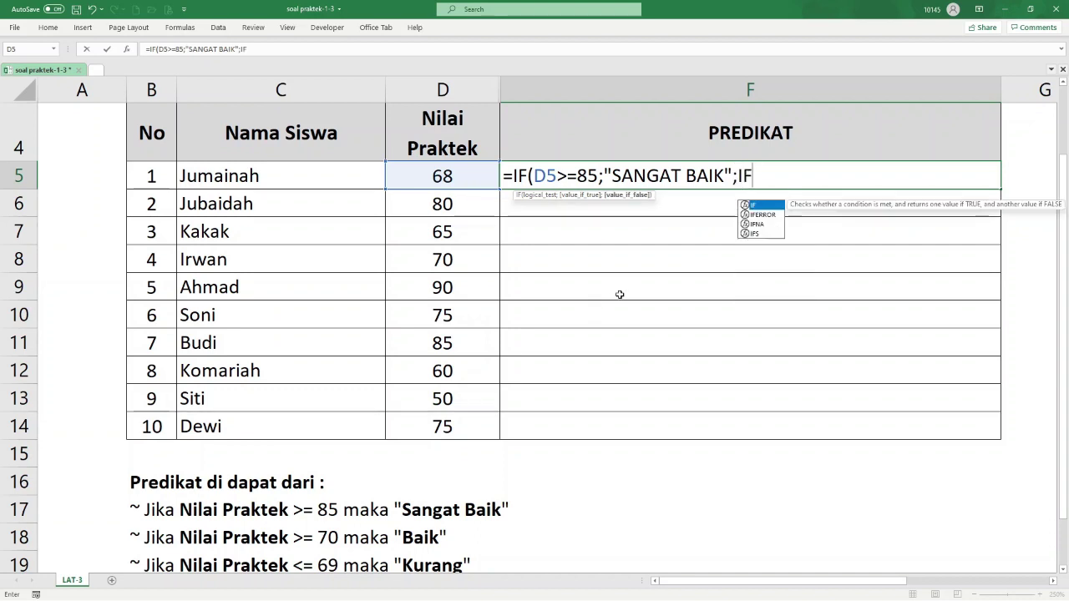
double_click(766, 204)
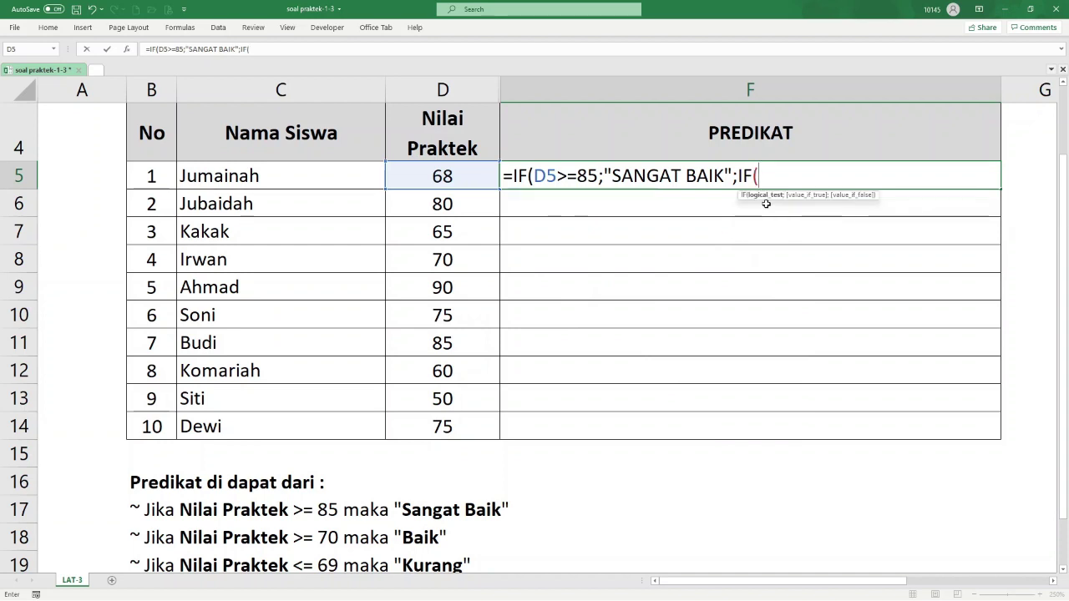
left_click(467, 174)
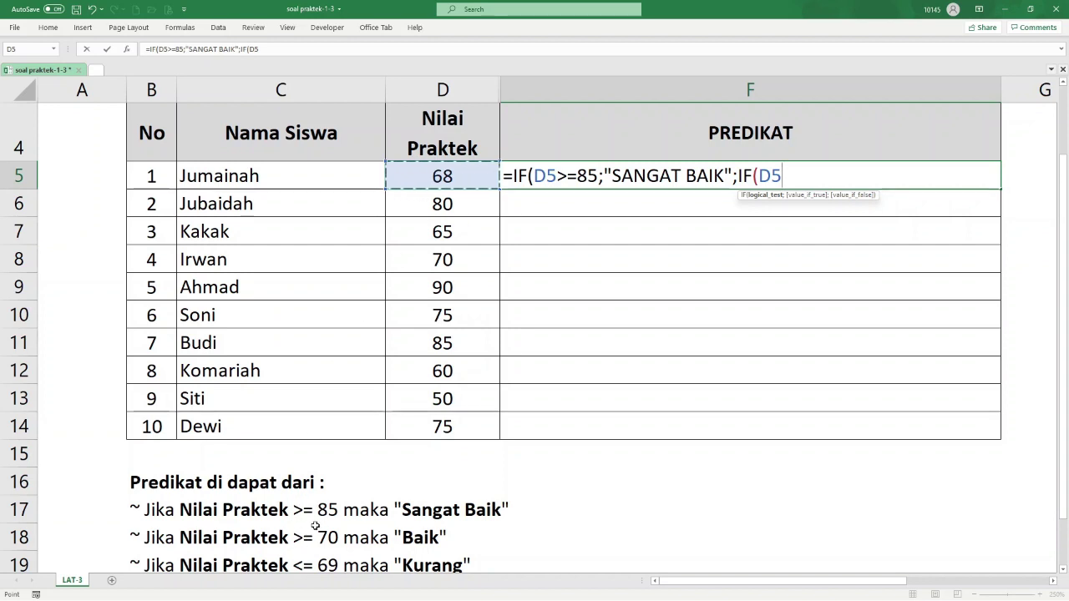
type(">")
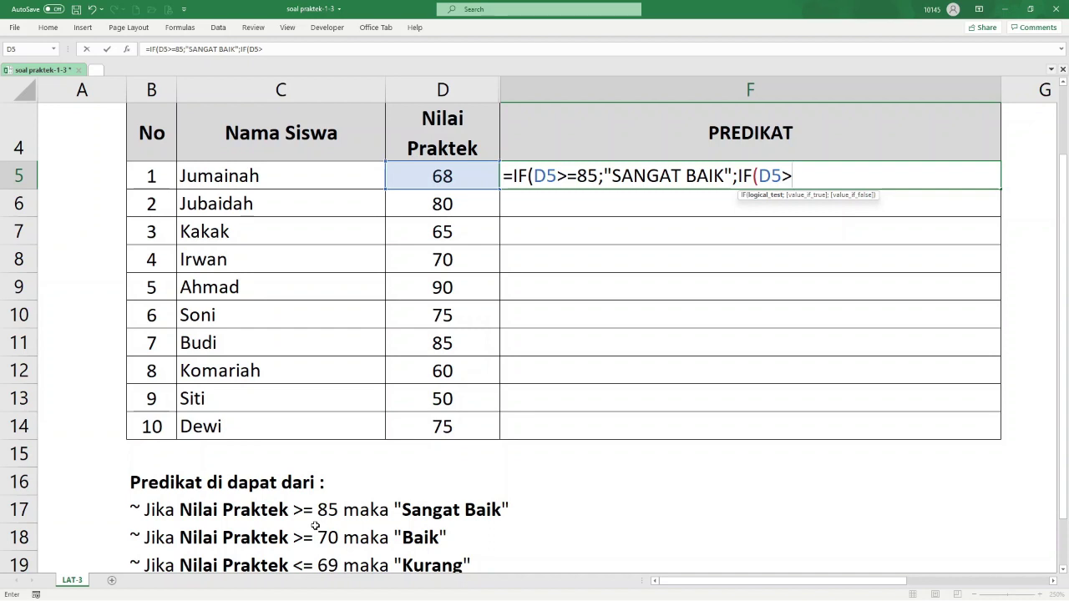
type("=")
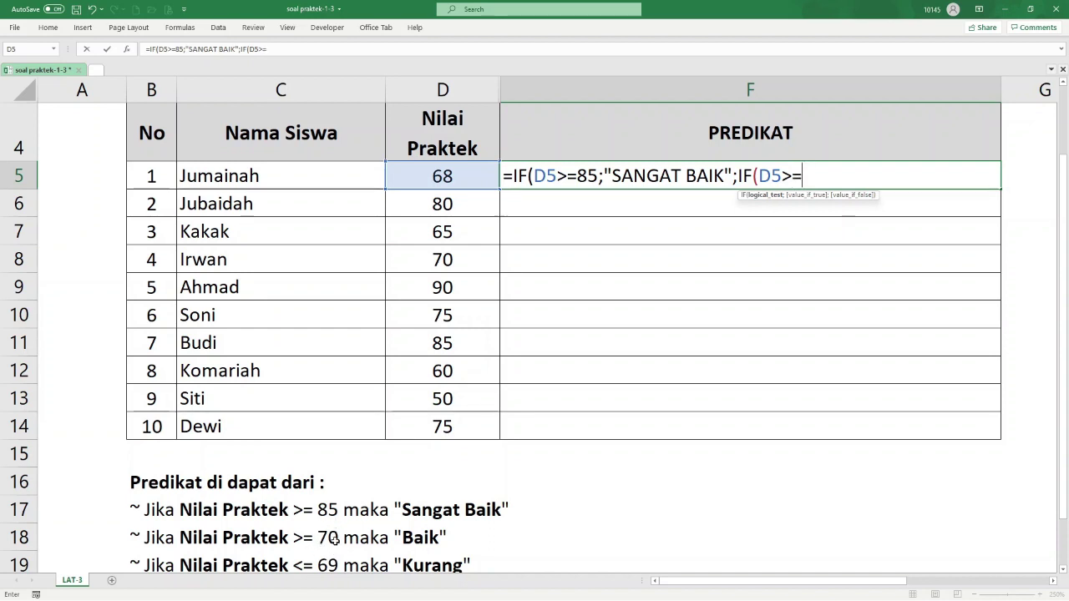
type("7")
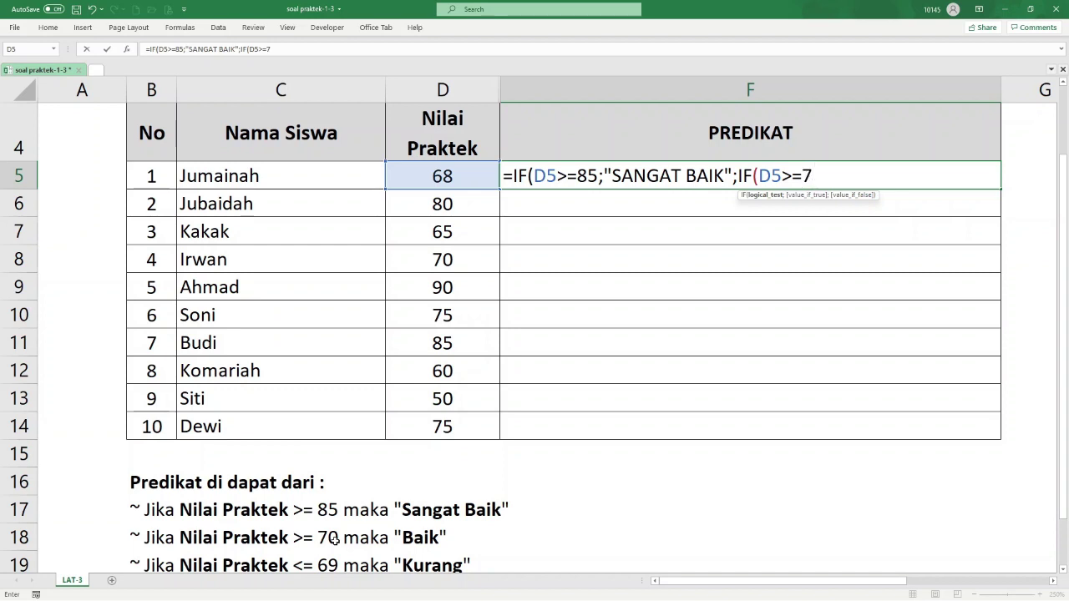
type("0")
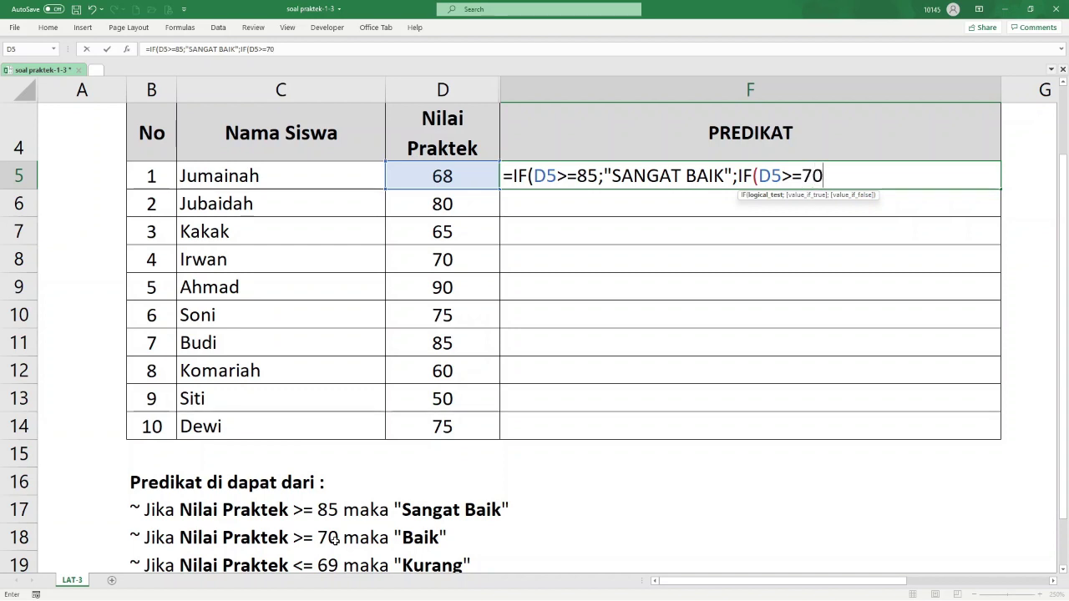
type("'")
key("BackSpace")
type(";")
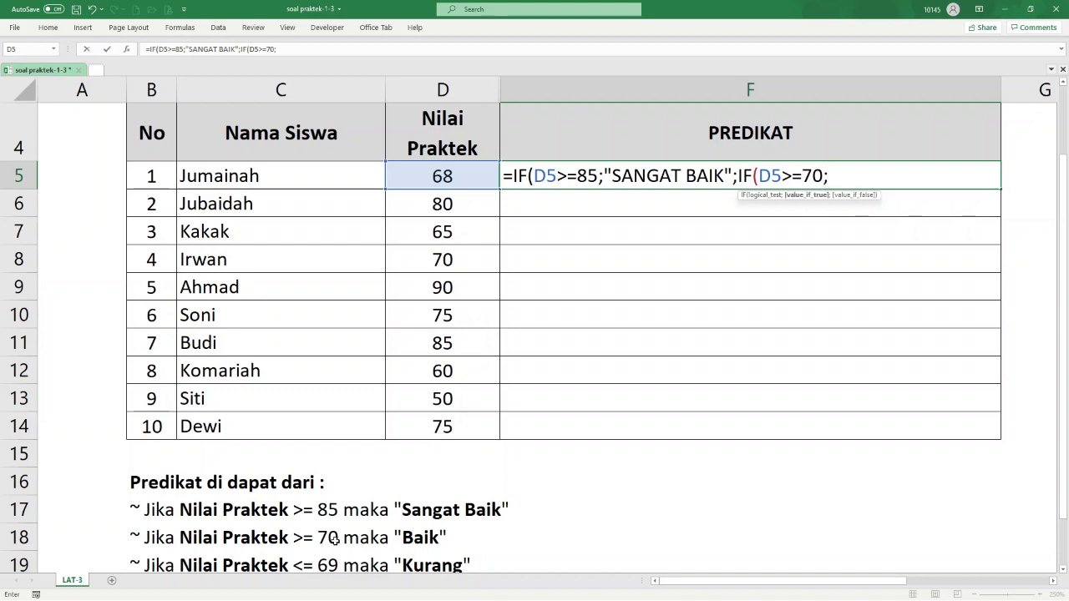
Step: Add "BAIK" as the second IF's value if true, followed by a semicolon
type("\"")
type("BAI")
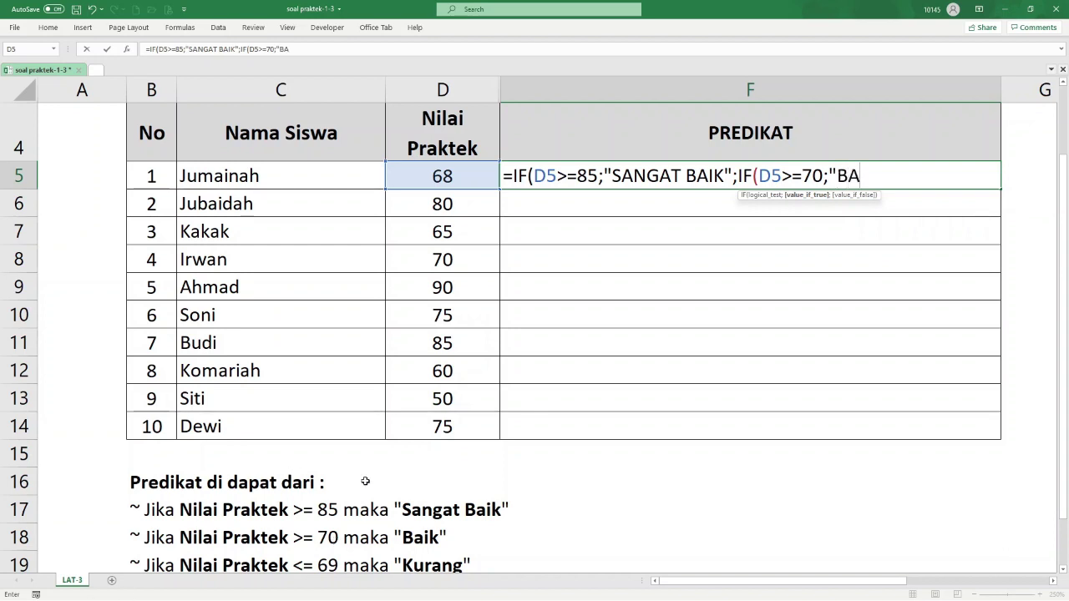
type("K")
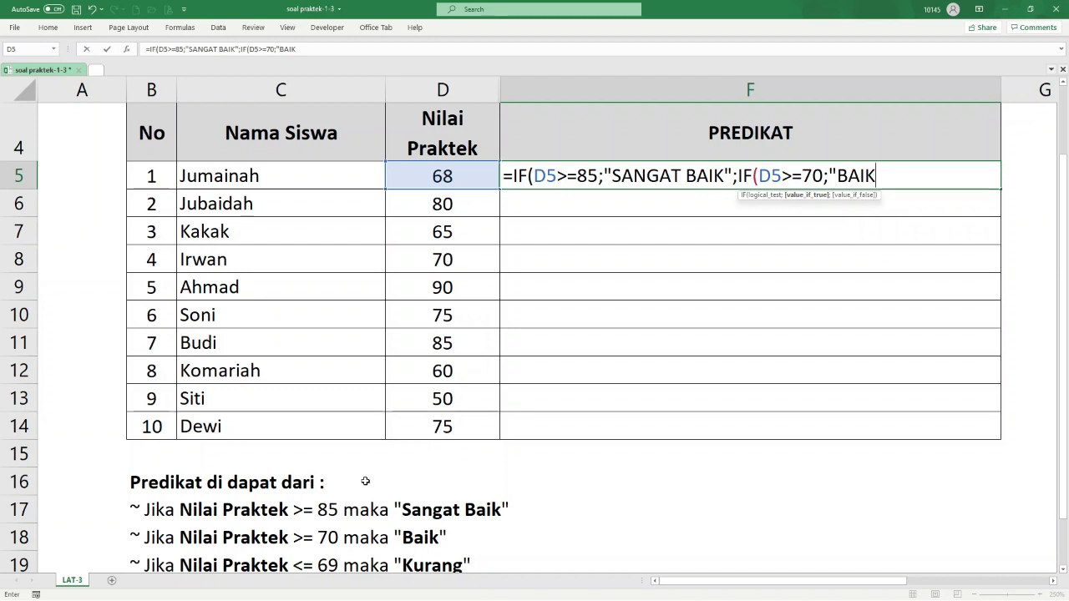
type("\"")
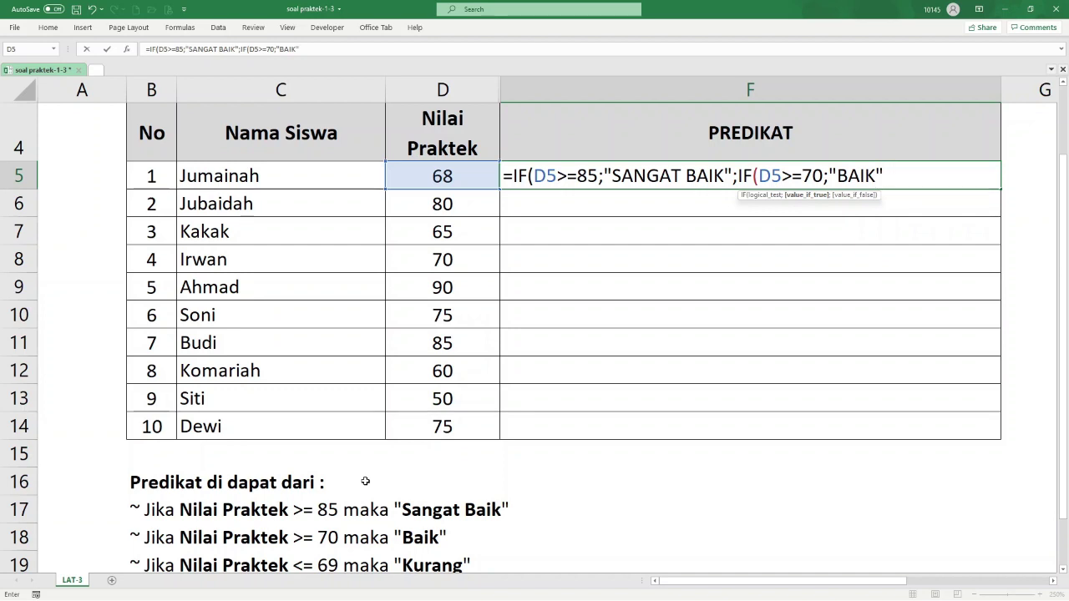
type(";")
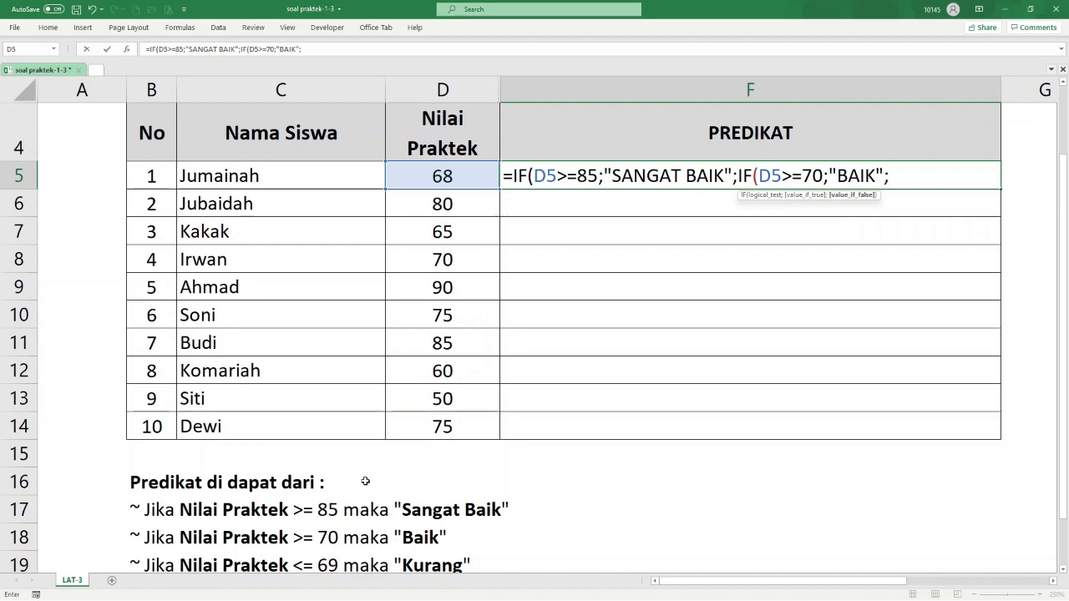
Step: Nest a third IF as the second IF's value if false, with the logical test D5<=69 and a semicolon
type("IH")
key("BackSpace")
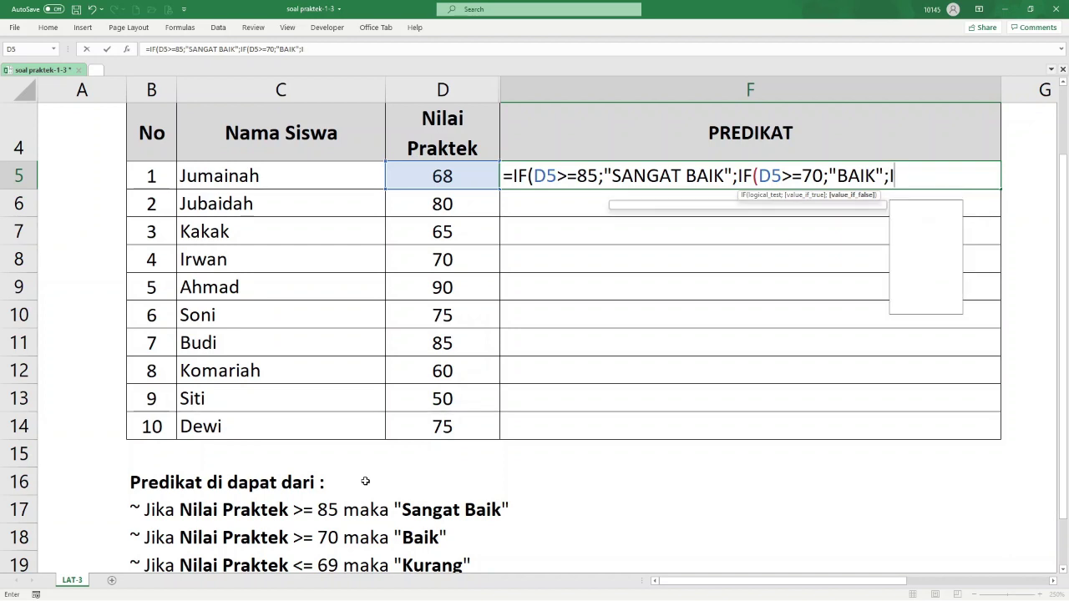
type("F")
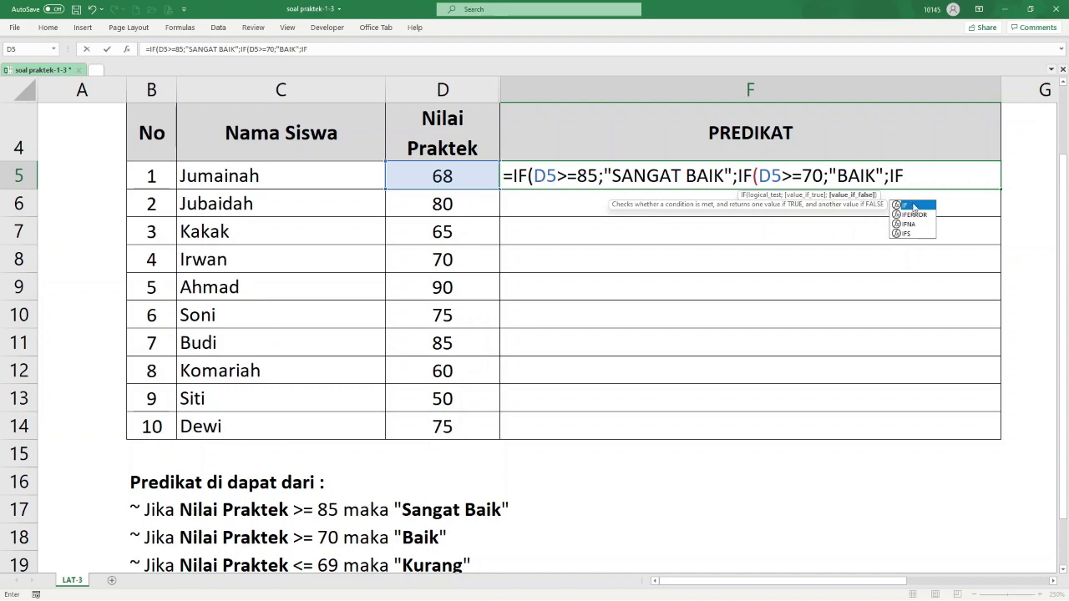
type("(")
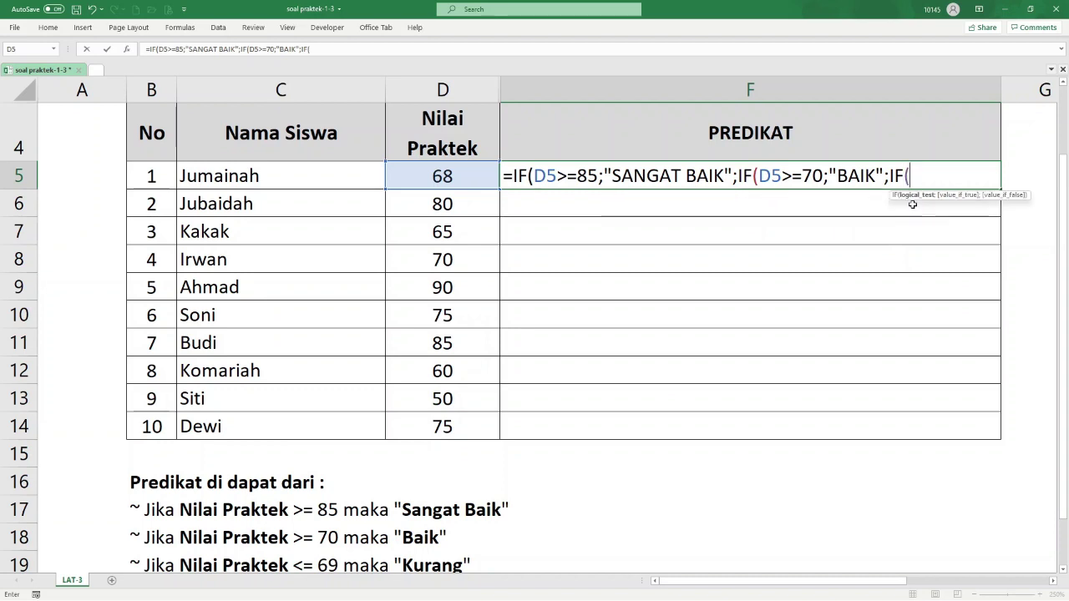
left_click(460, 176)
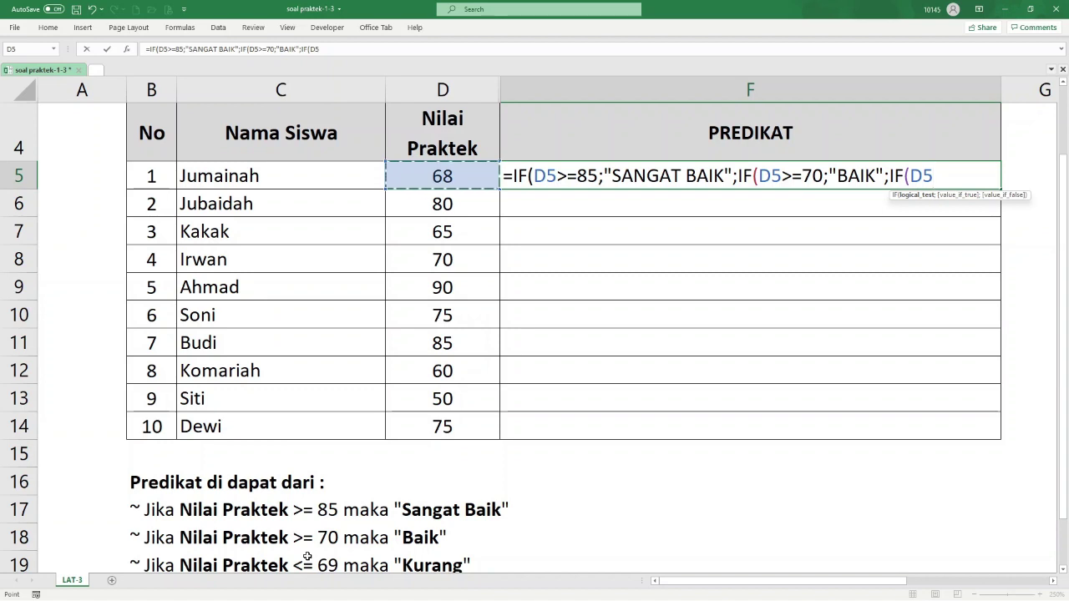
type("<=")
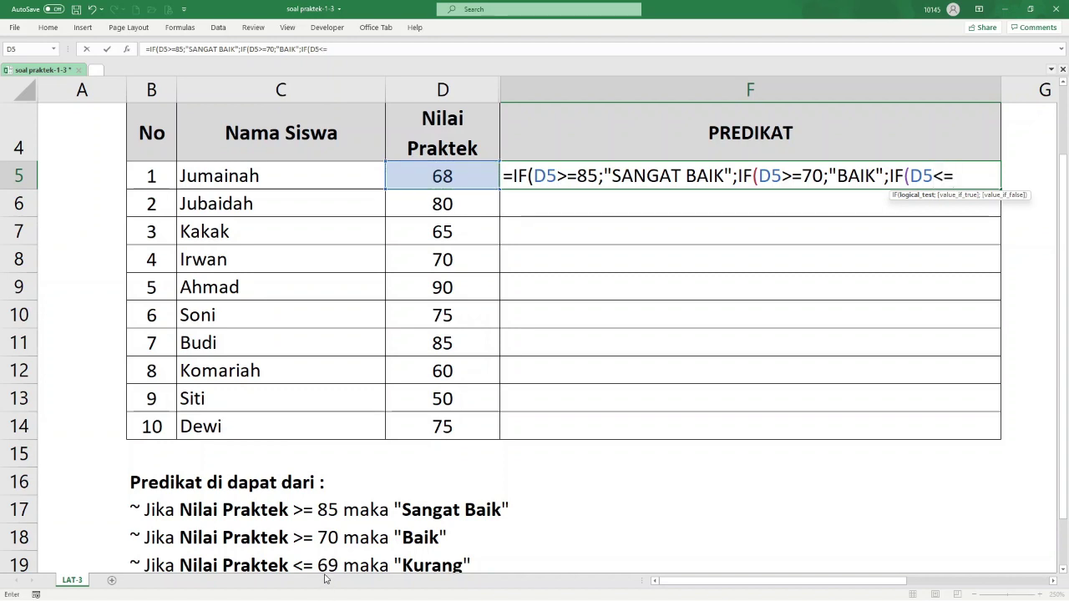
type("6")
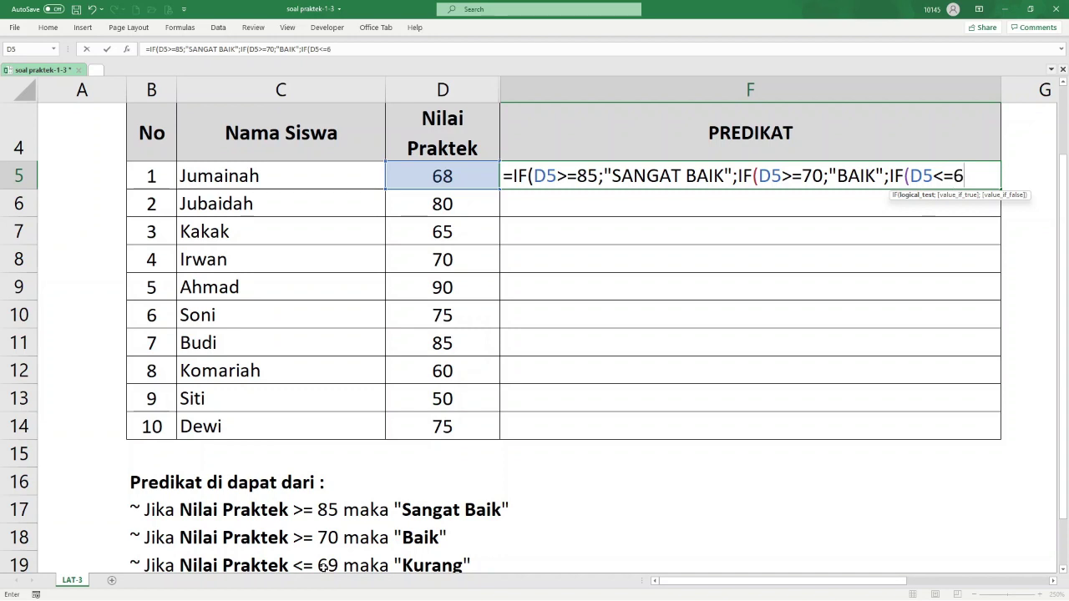
type("9")
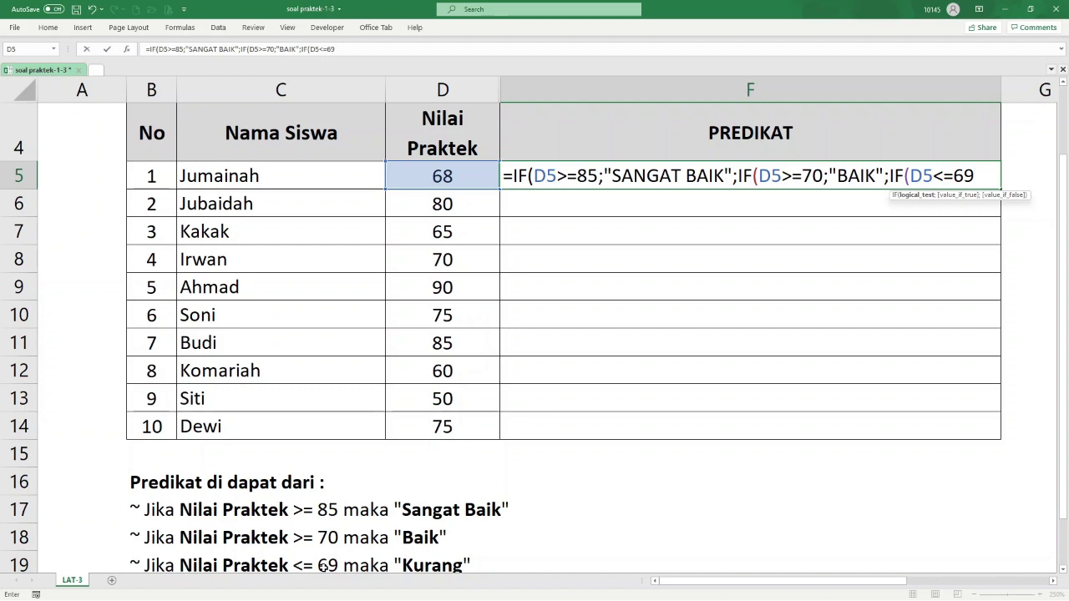
type(";")
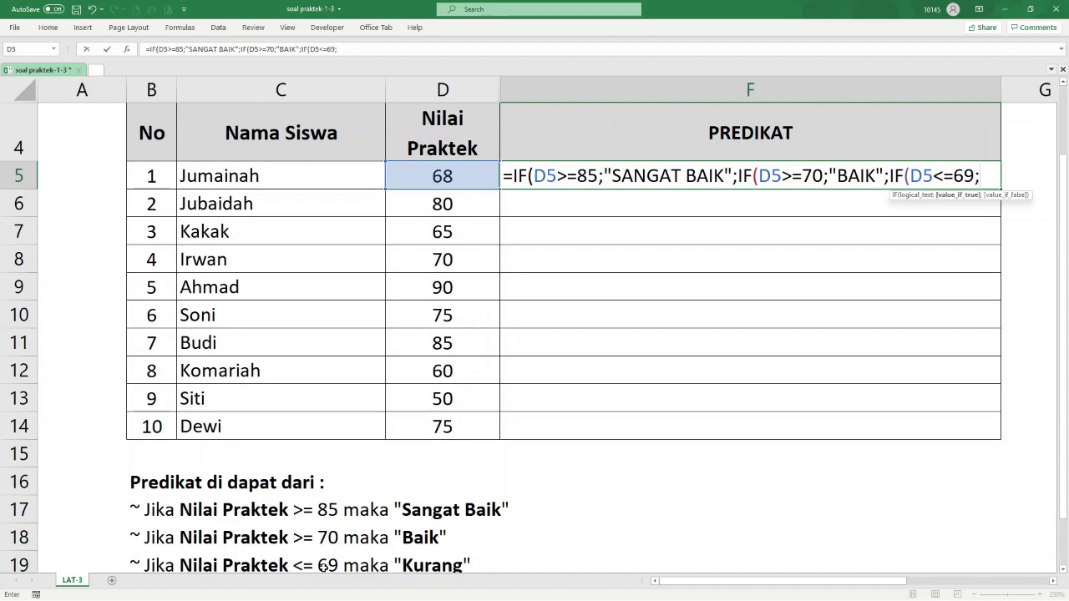
Step: Add "KURANG" as the third IF's value if true, close all three parentheses and enter the F5 formula
type("\"")
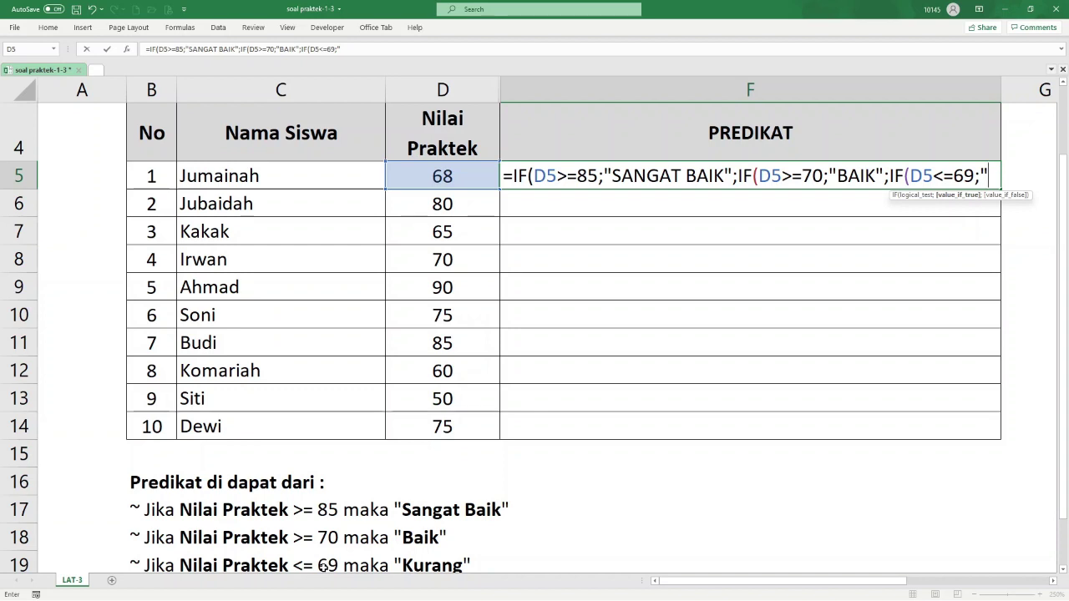
type("KURANG")
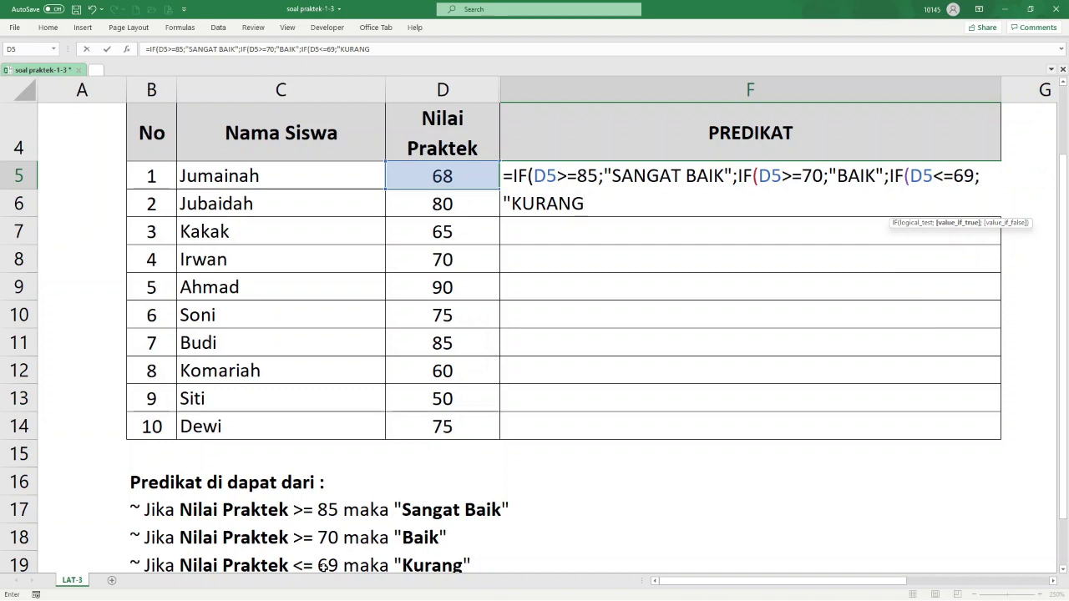
type("\"")
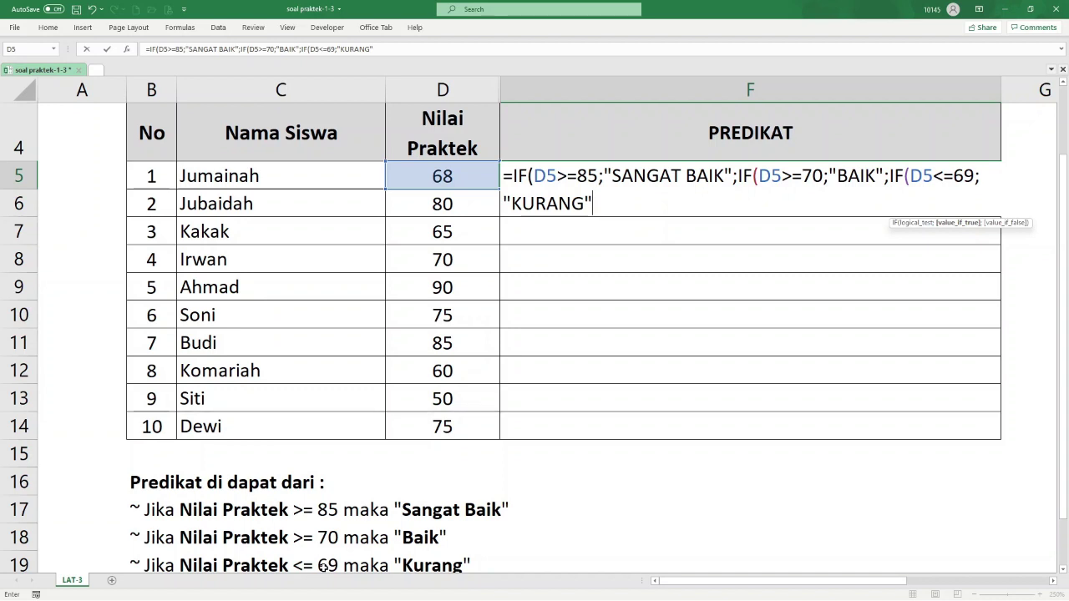
type("))")
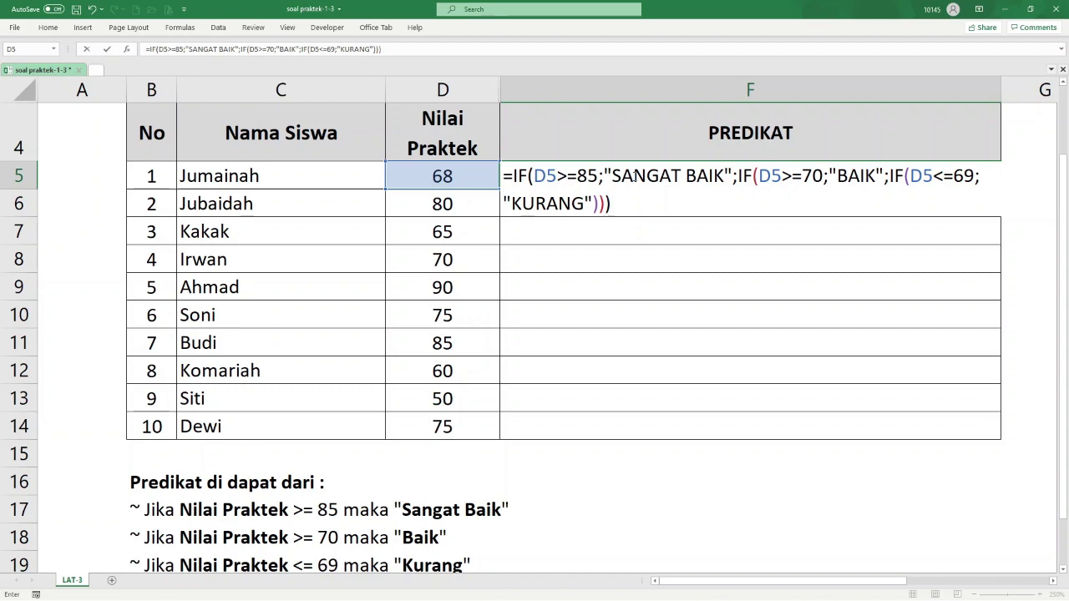
key("Return")
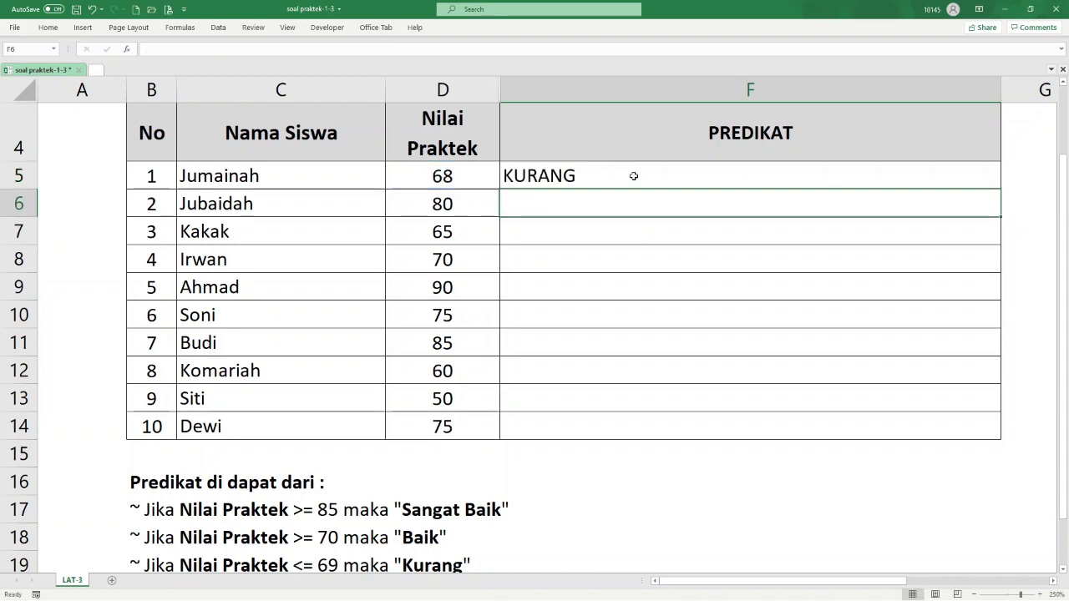
Step: Check the F5 grade against the Nilai Praktek in D5 and the "Kurang" rule in row 19
left_click(525, 175)
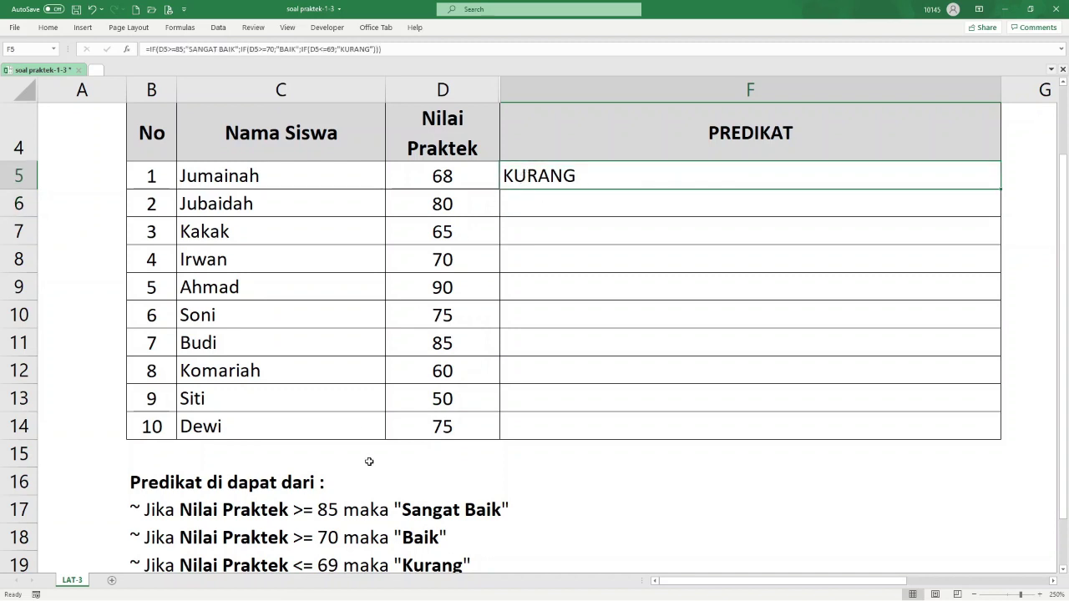
left_click(462, 175)
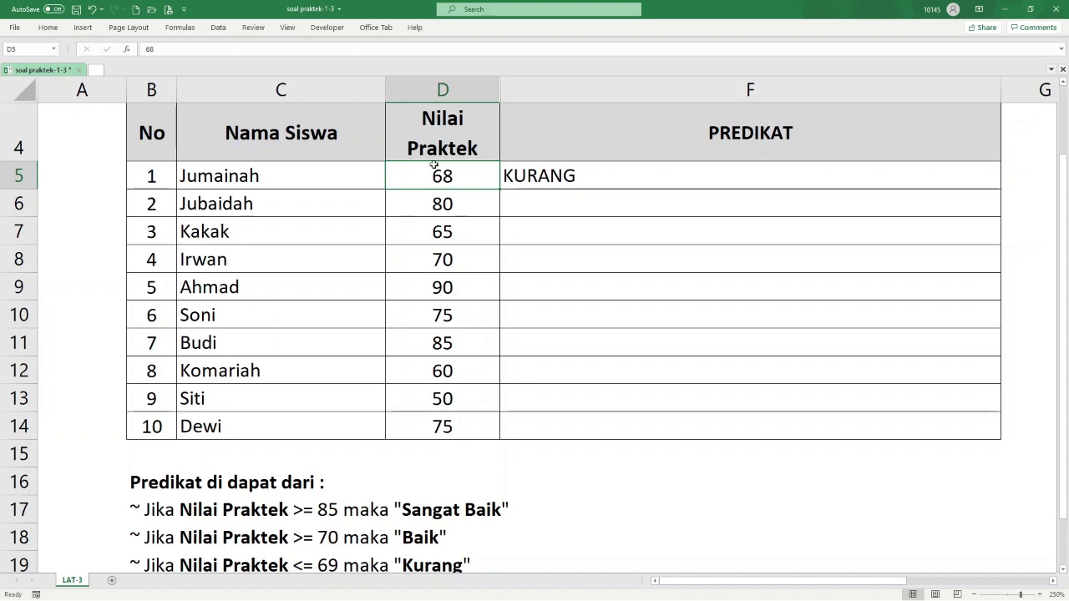
left_click(330, 561)
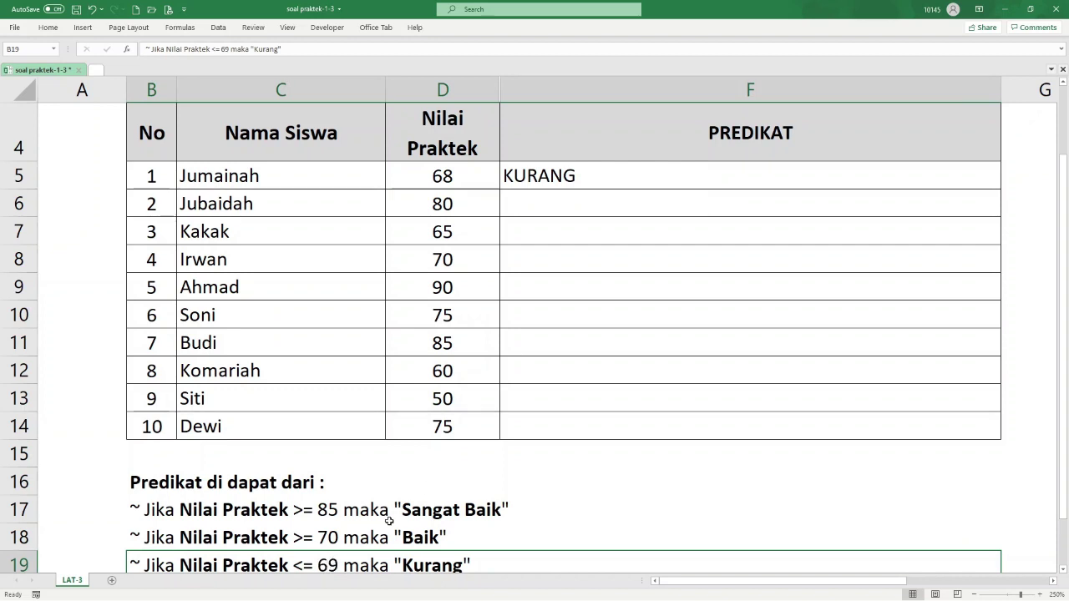
left_click(458, 177)
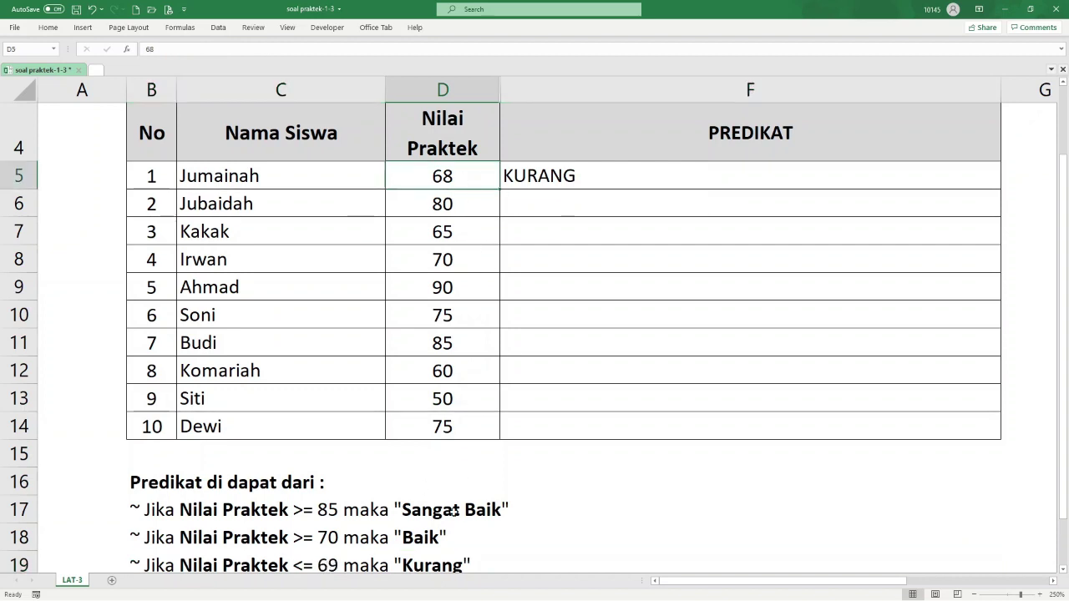
left_click(428, 567)
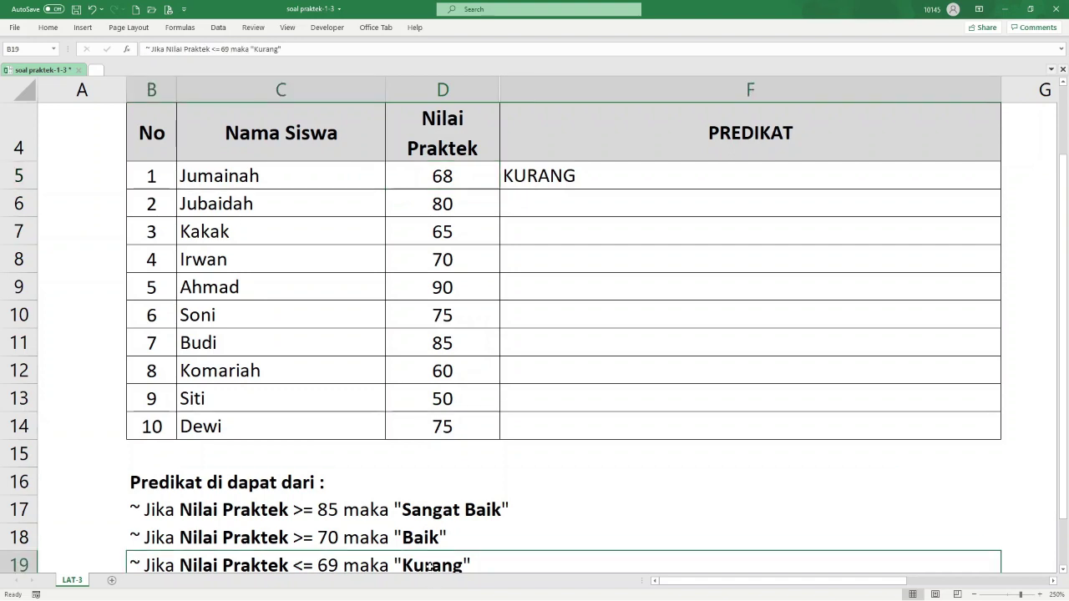
left_click(545, 176)
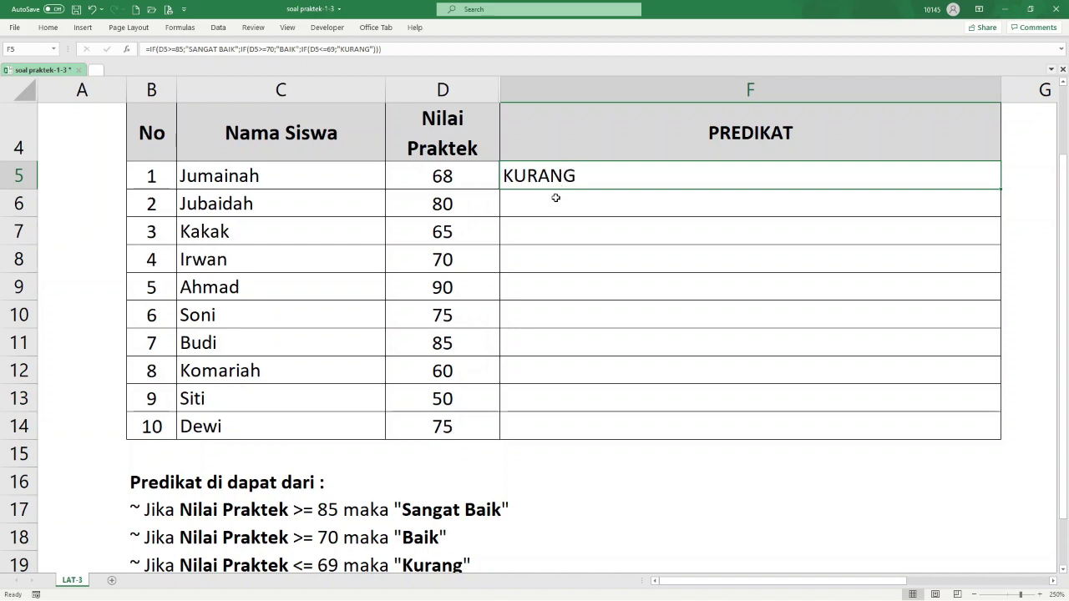
Step: Fill the nested IF formula from F5 down the PREDIKAT column to F14
left_click(555, 198)
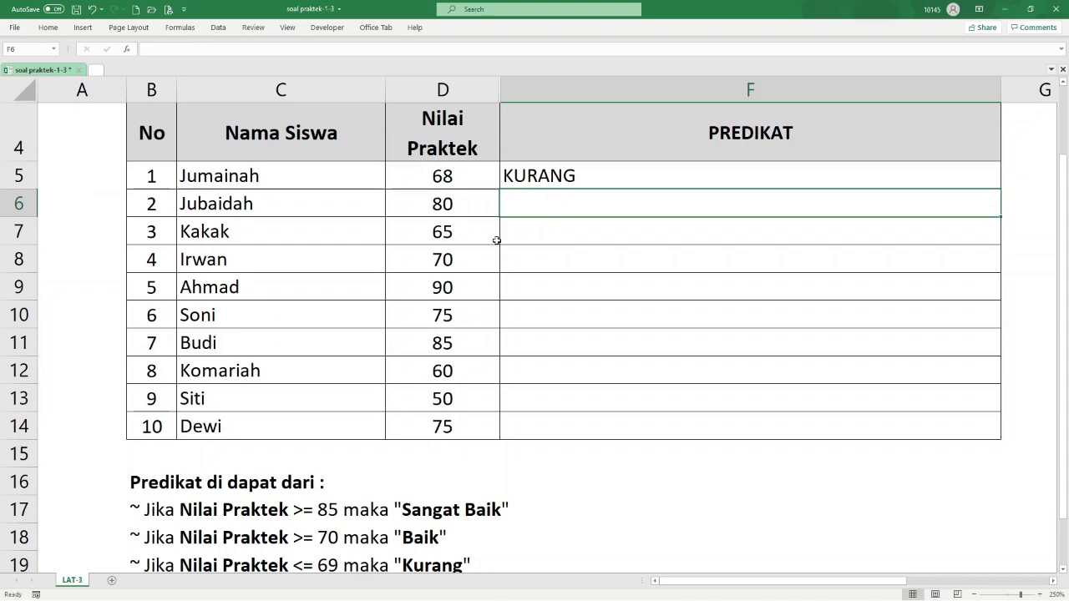
left_click(578, 180)
left_click(578, 204)
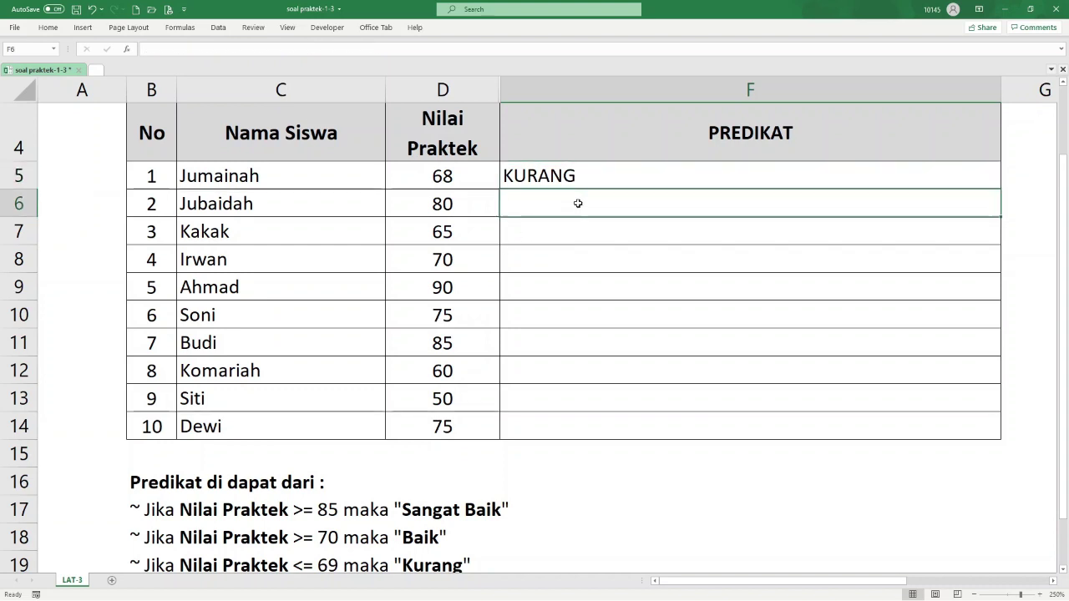
left_click(584, 177)
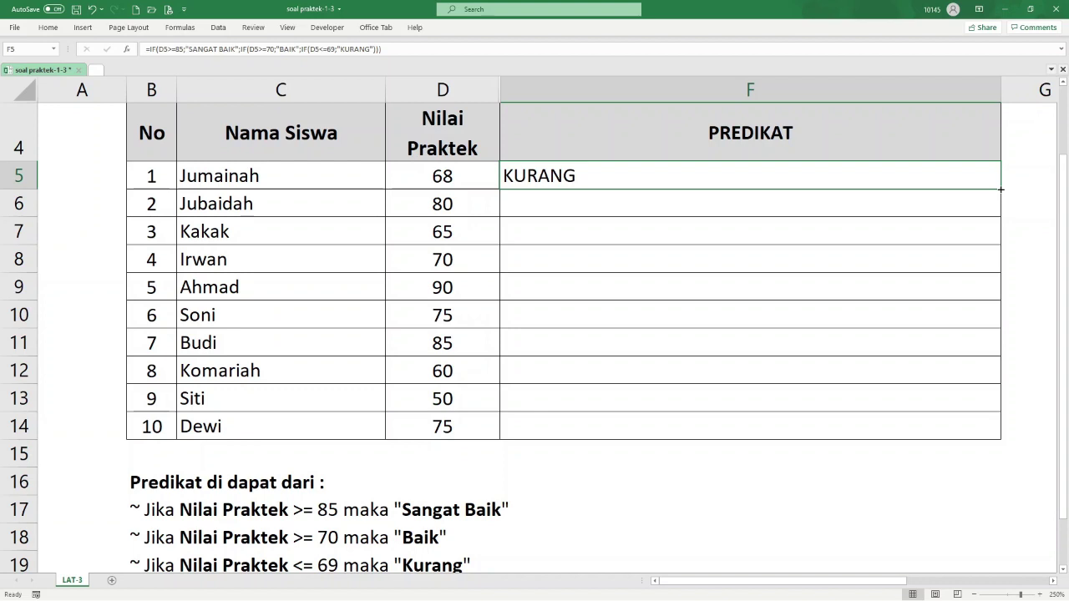
left_click_drag(1001, 189, 976, 432)
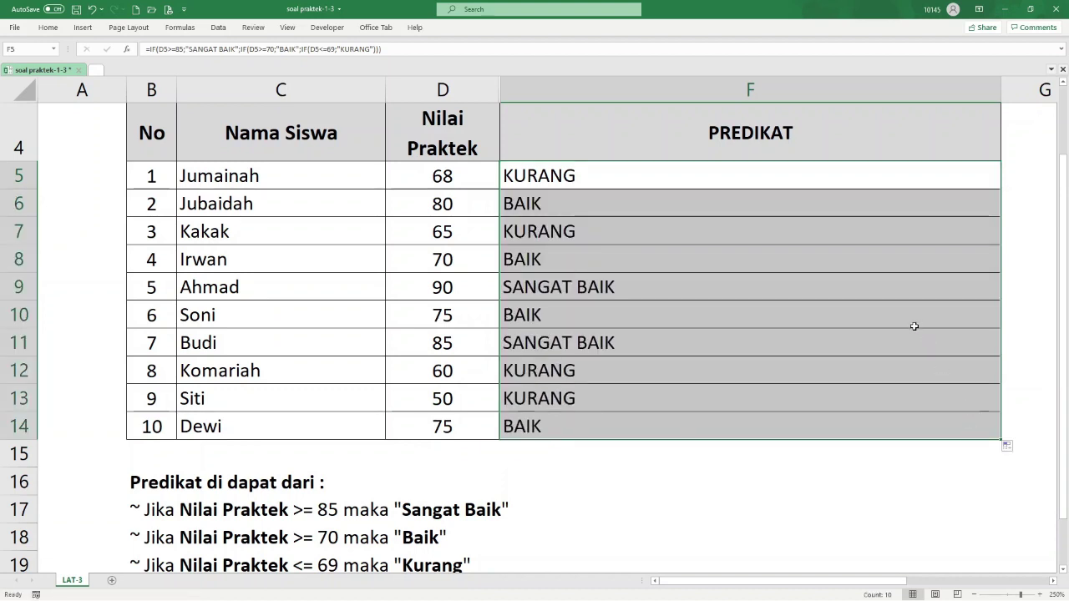
Step: Examine the filled PREDIKAT formulas in cells F6 to F12 and the cell references they use
left_click(858, 283)
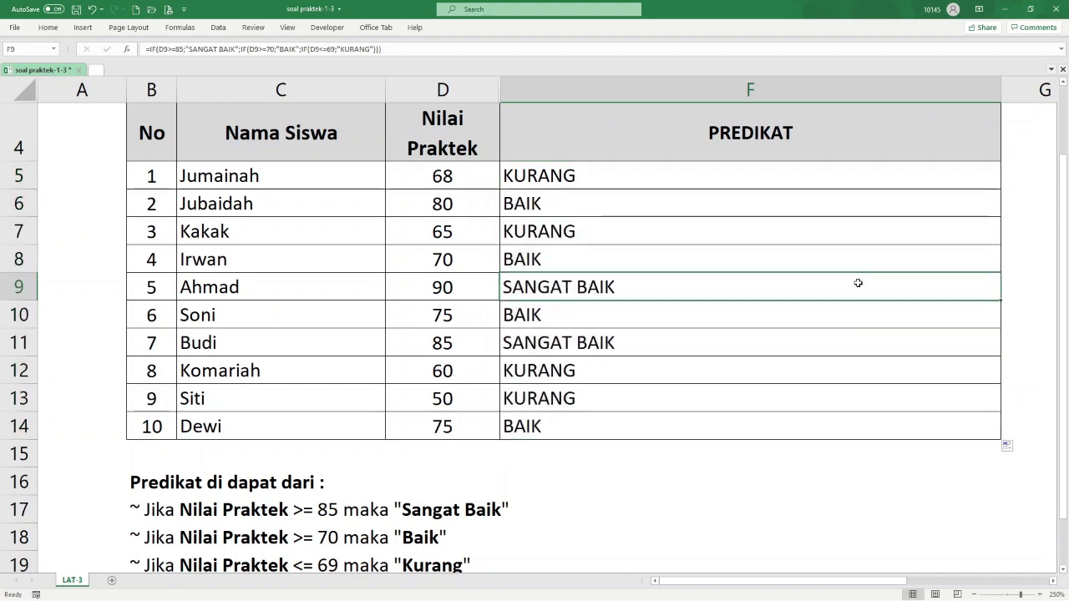
left_click(836, 259)
left_click(826, 240)
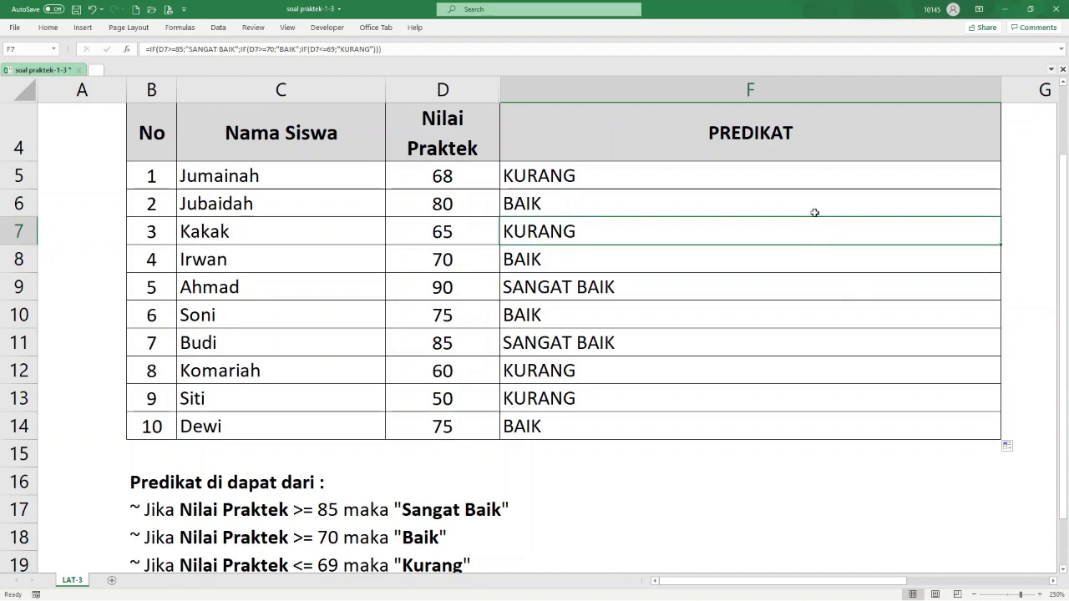
left_click(813, 212)
left_click(806, 226)
left_click(790, 273)
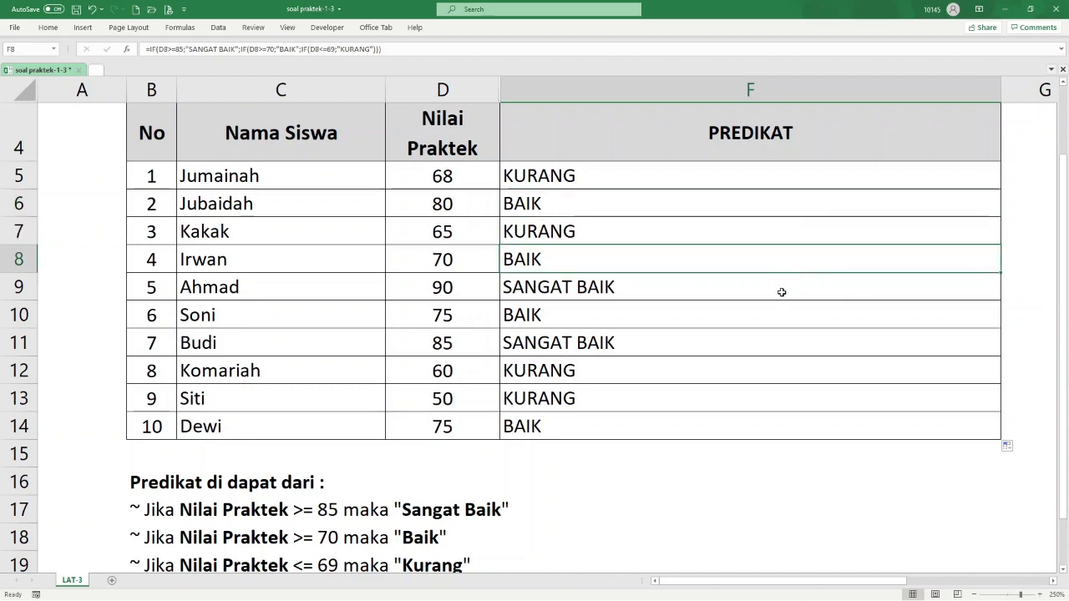
left_click(780, 292)
left_click(766, 313)
left_click(755, 344)
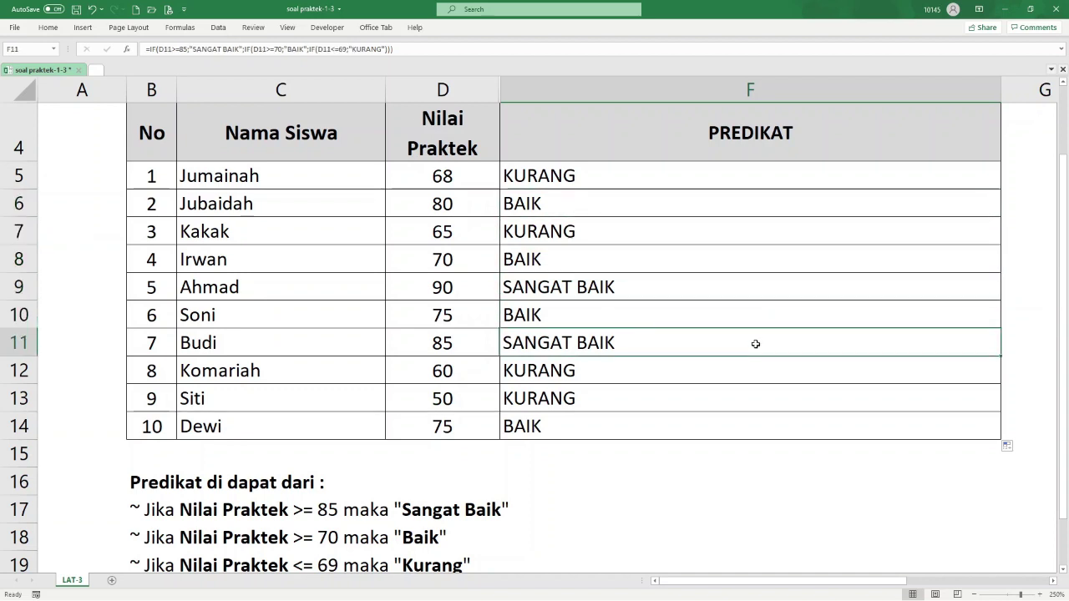
left_click(735, 373)
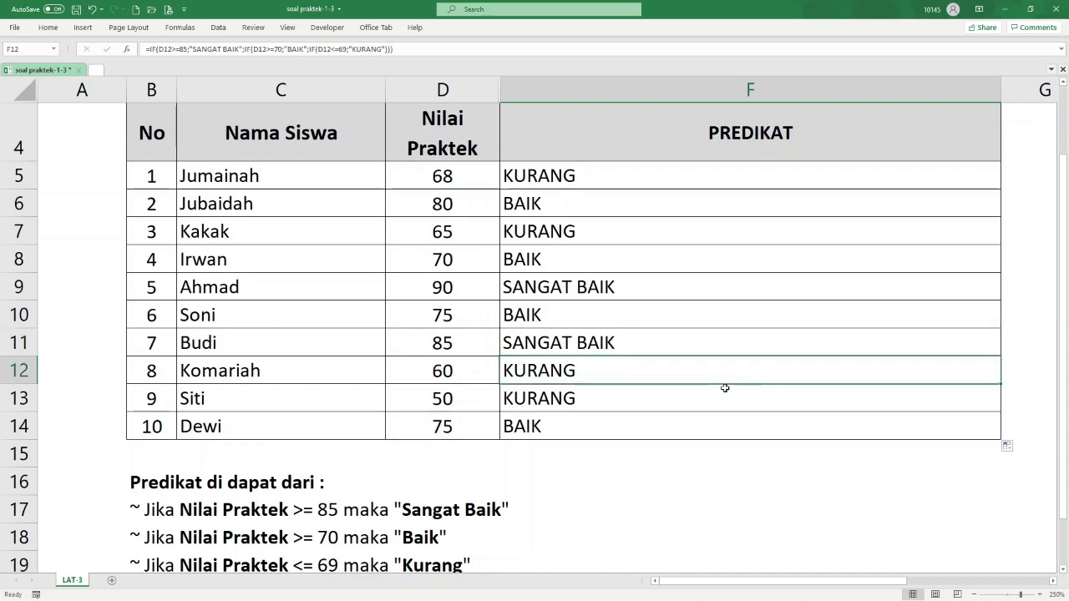
Step: Insert a double quotation mark before the equals sign in F5, F6, F7 and F8 to show their formulas as text
double_click(700, 175)
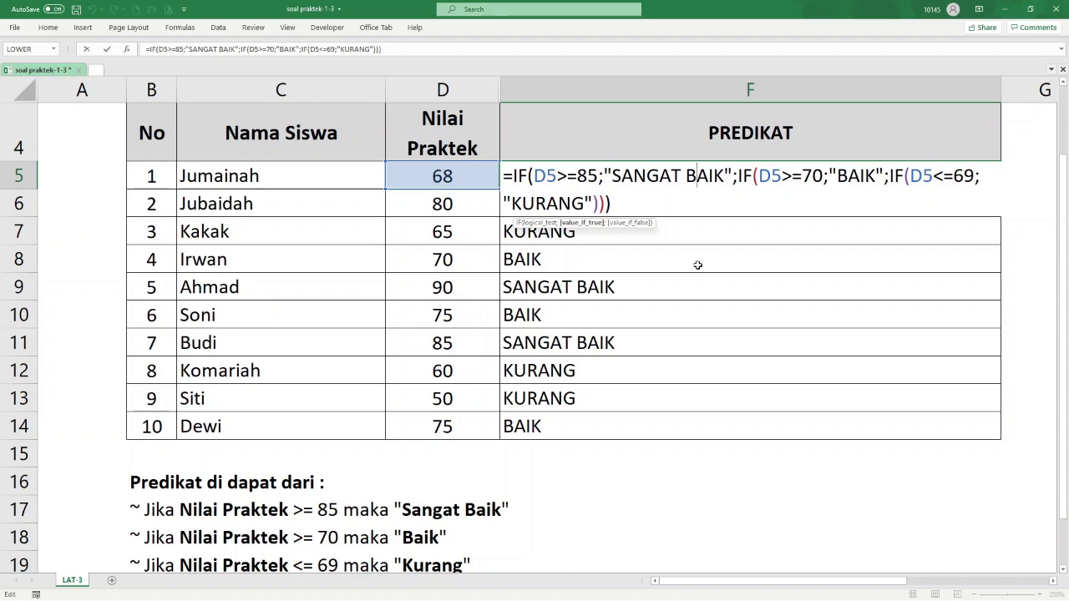
key("Home")
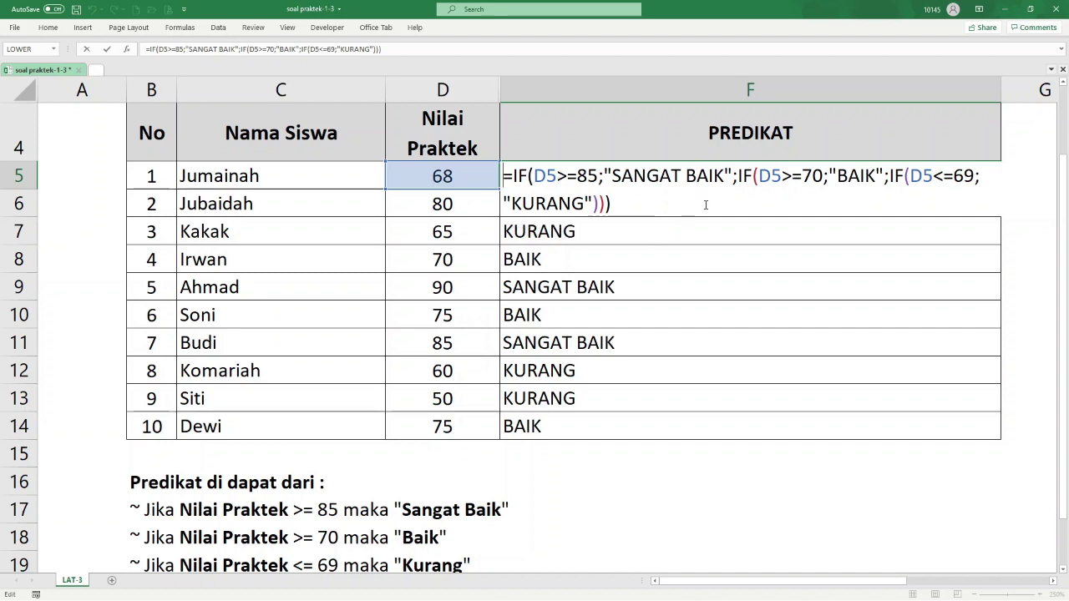
type("\"")
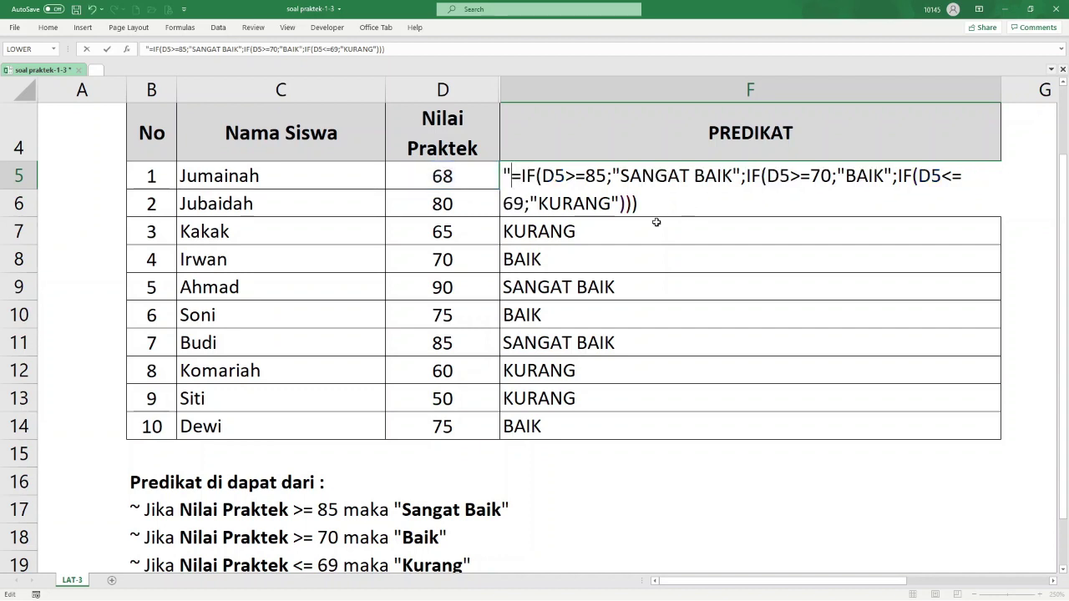
double_click(507, 231)
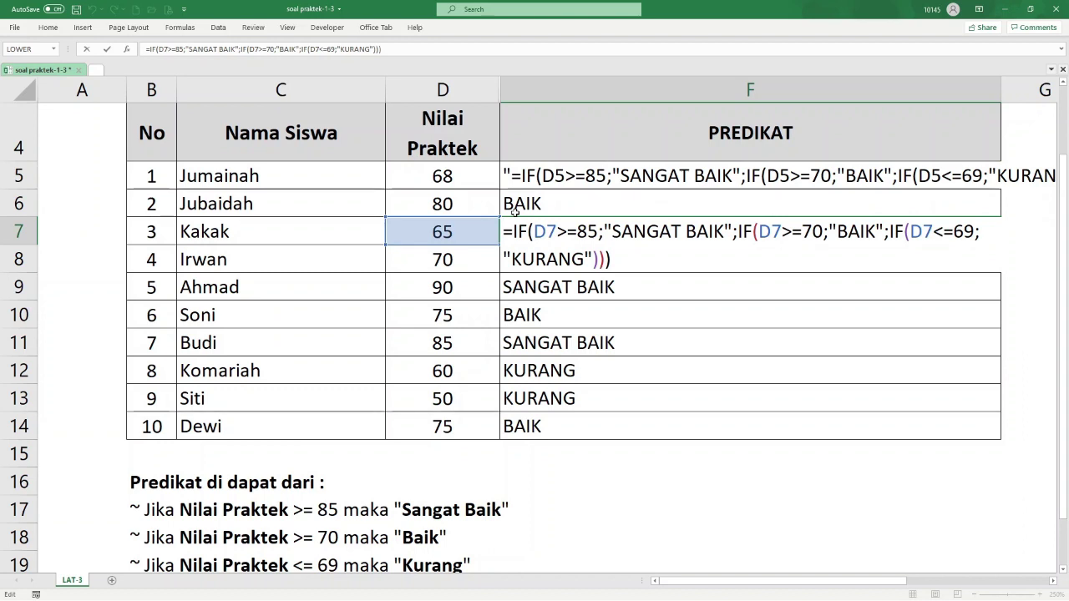
type("\"")
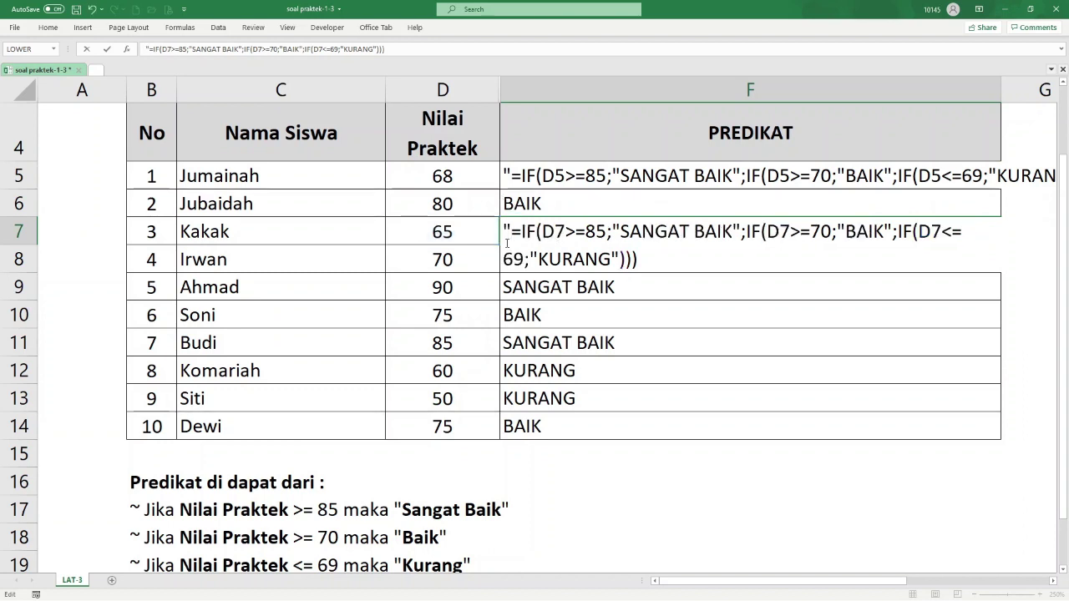
left_click(512, 206)
double_click(516, 203)
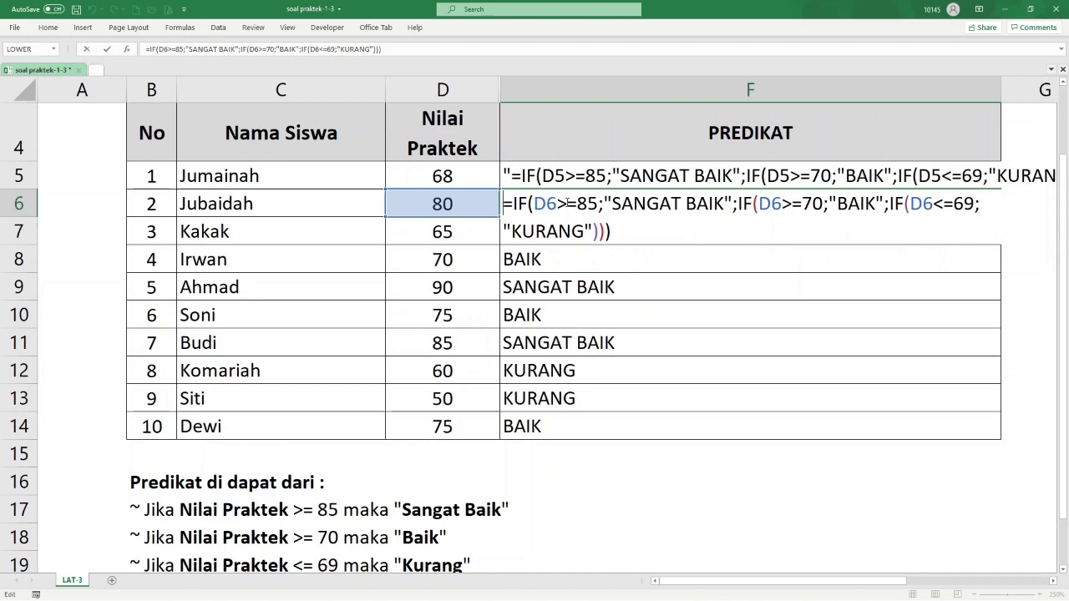
type("\"")
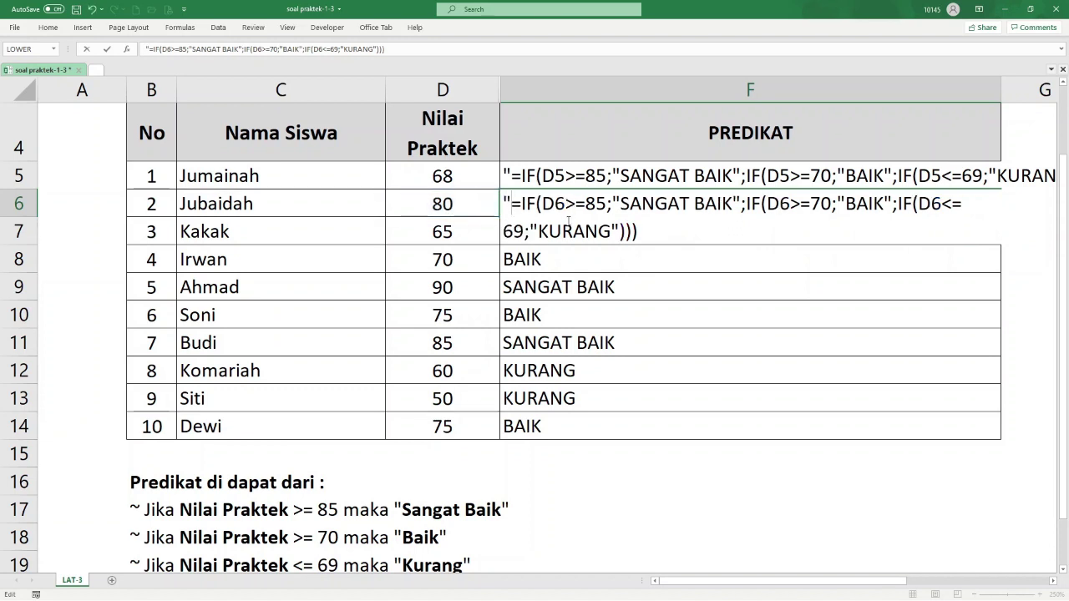
left_click(510, 259)
double_click(507, 260)
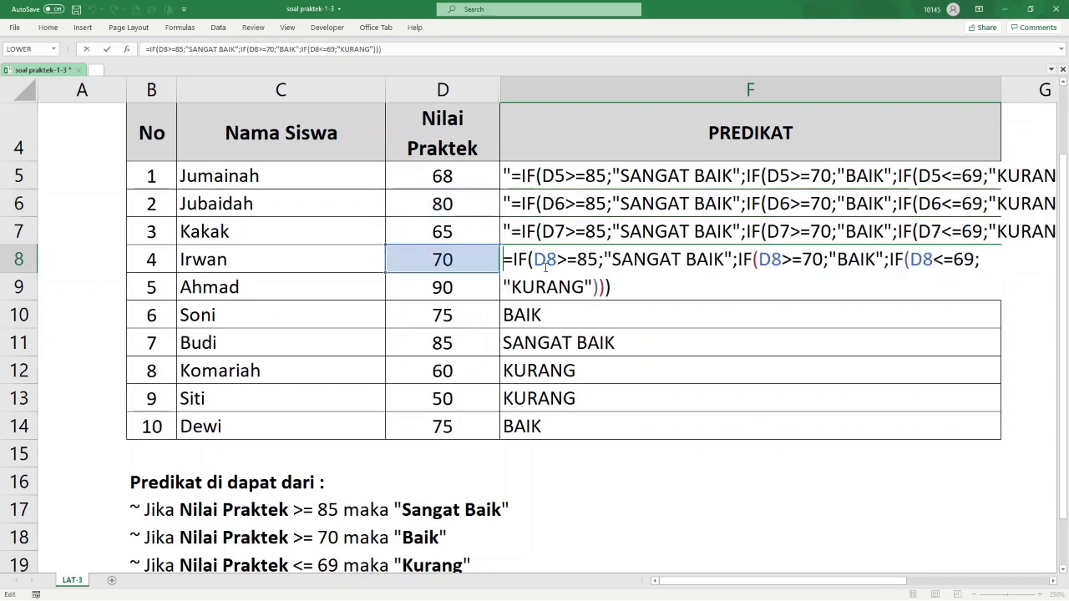
type("\"")
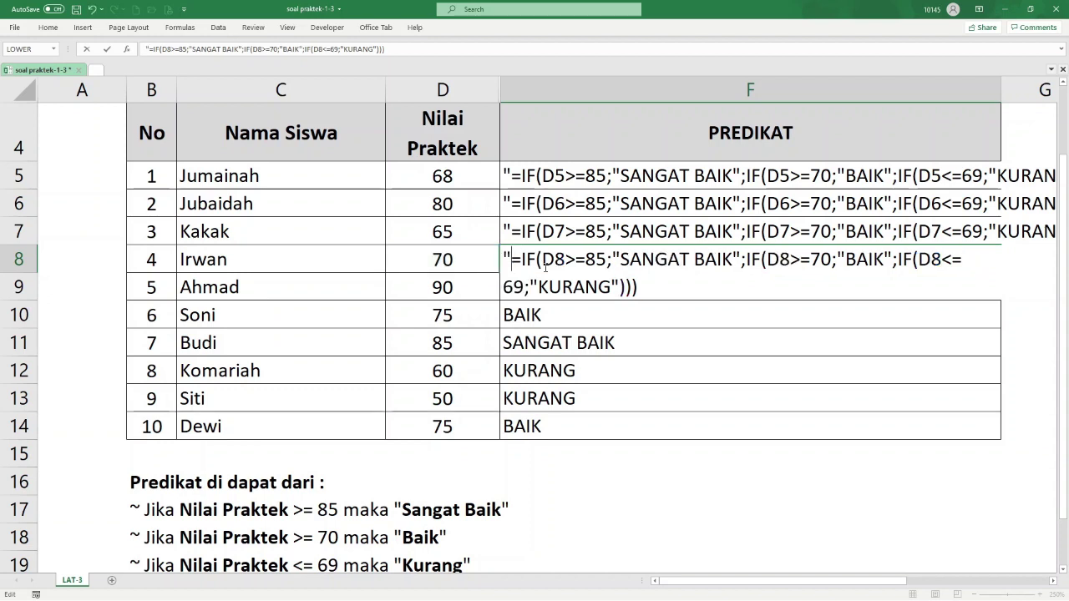
Step: Insert a double quotation mark before the equals sign in F10, F11 and F12 to show their formulas as text
left_click(508, 315)
double_click(507, 315)
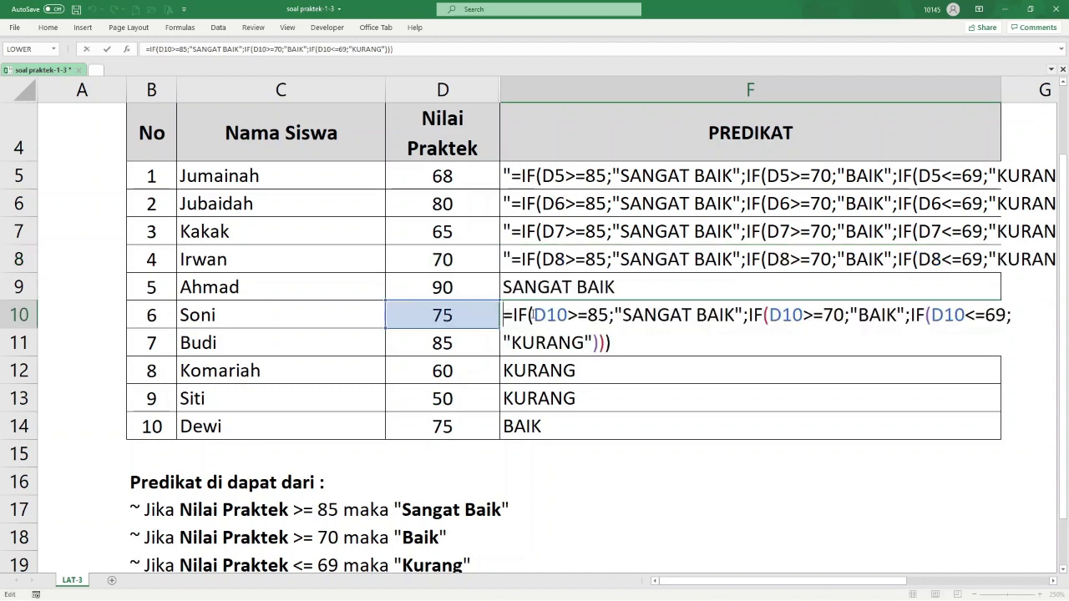
left_click(504, 314)
type("\"")
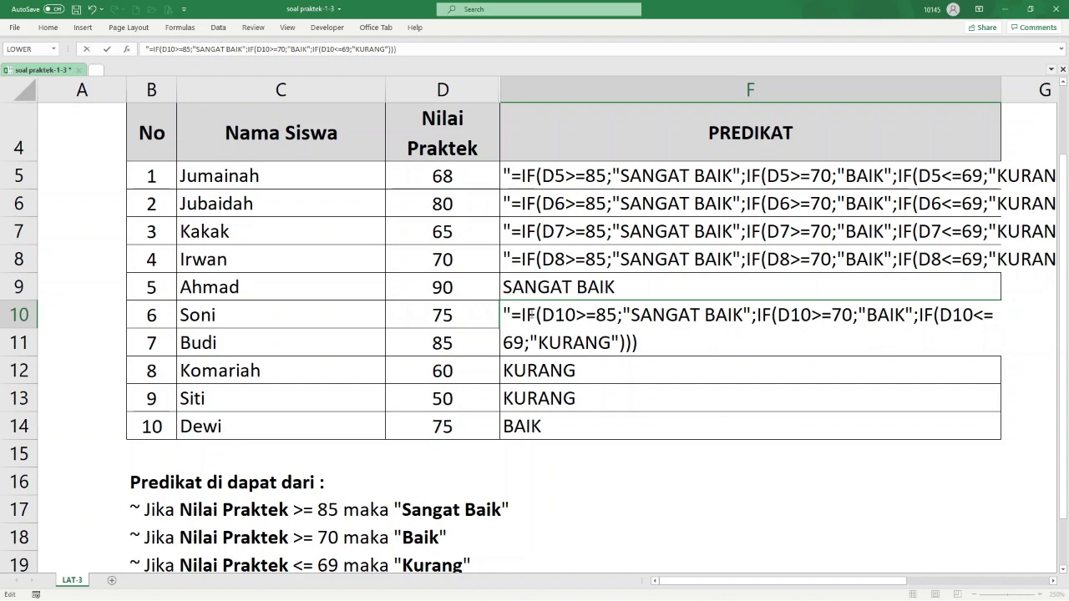
left_click(515, 361)
left_click(505, 344)
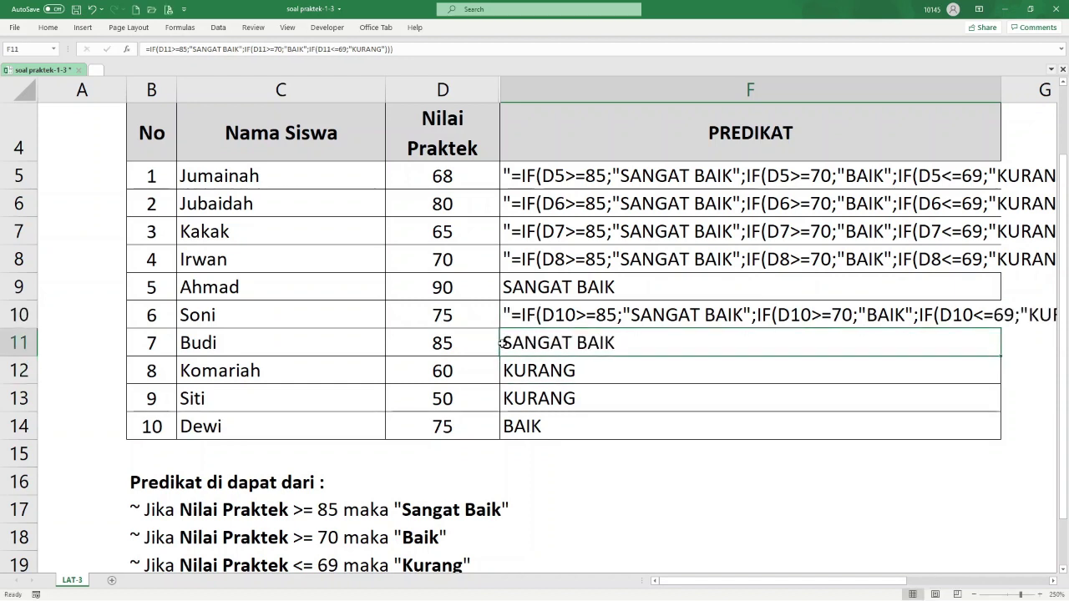
double_click(505, 344)
type("\"")
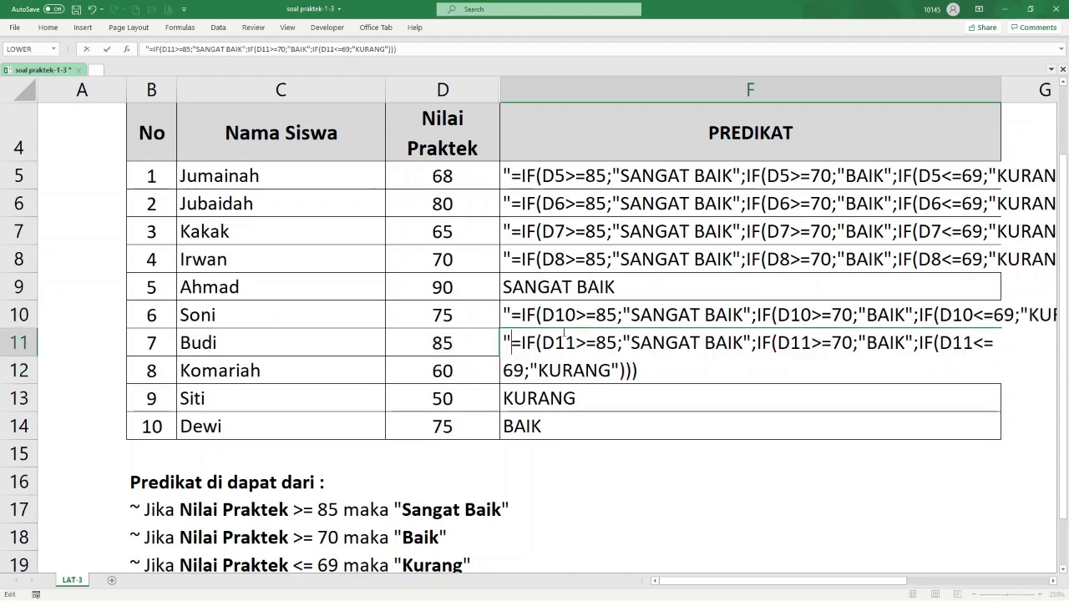
left_click(514, 372)
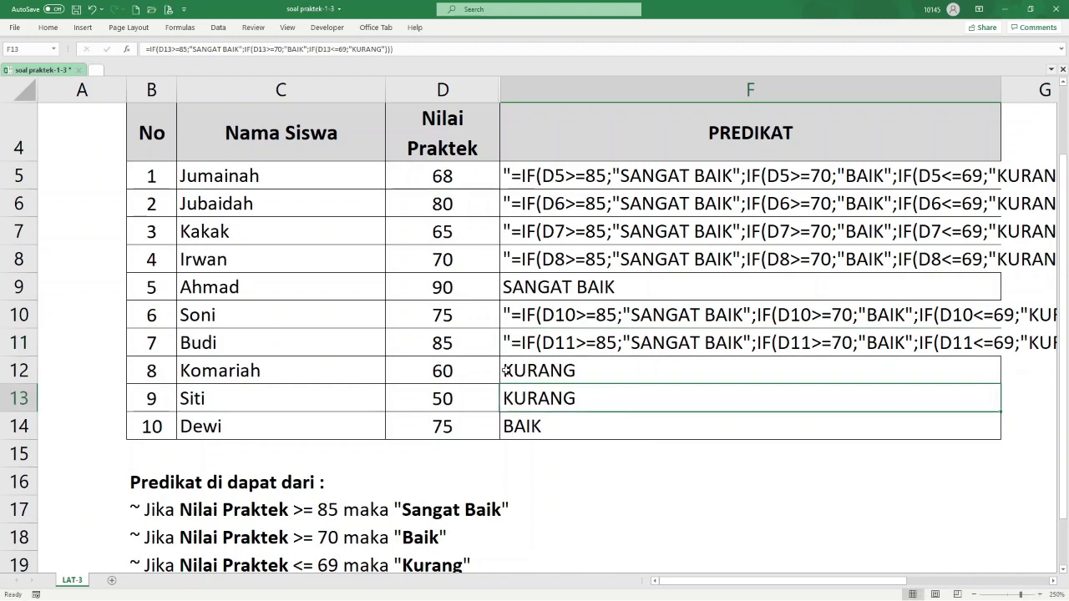
double_click(518, 371)
type("\"")
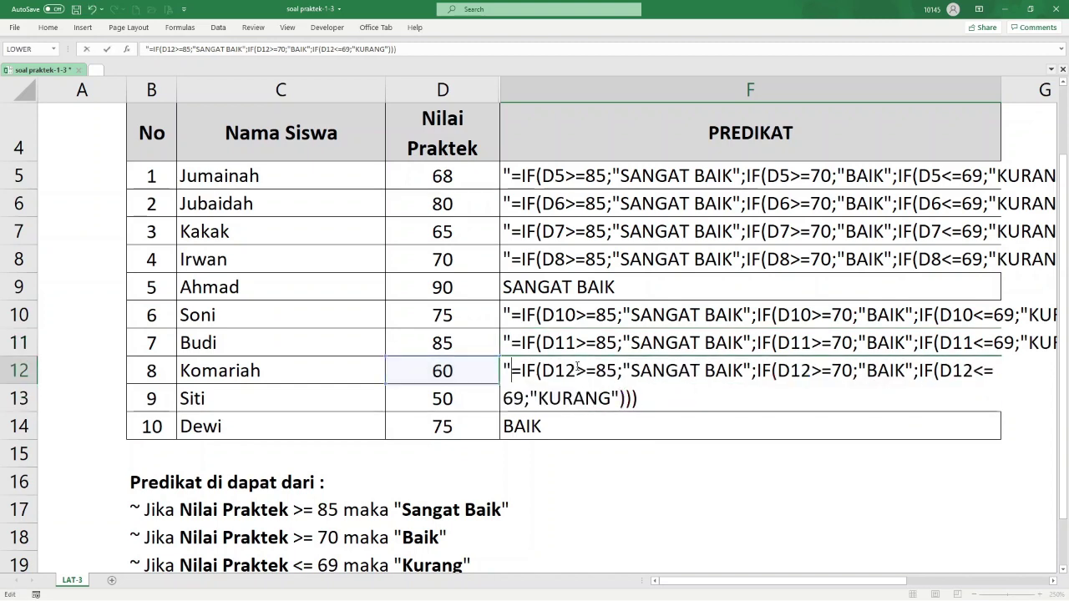
left_click(560, 422)
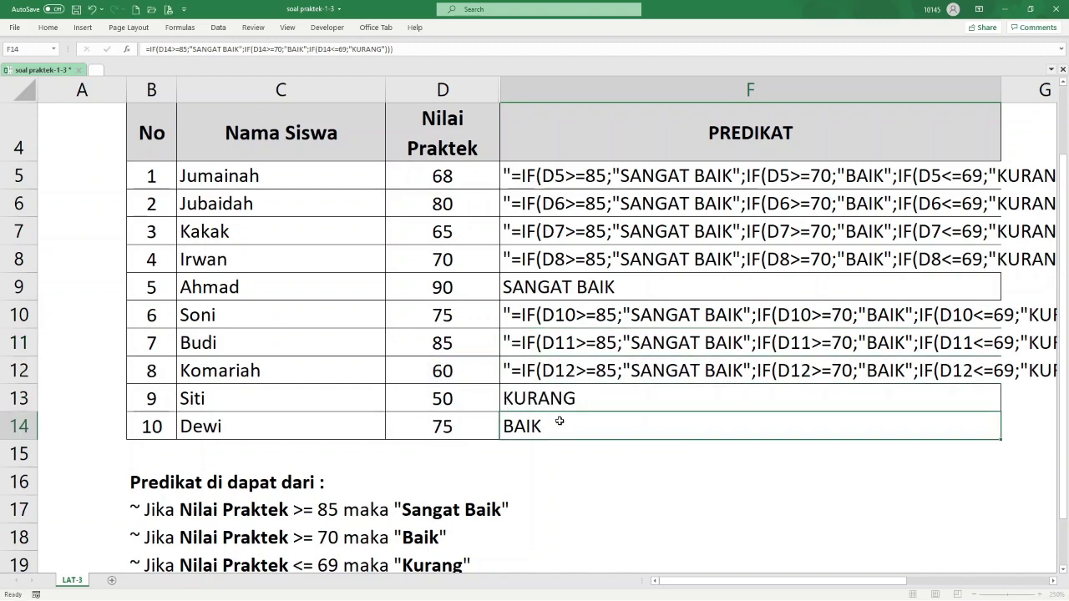
Step: Turn the formulas in F13 and F14 into visible text by putting a double quotation mark before the equals sign
left_click(506, 398)
double_click(506, 398)
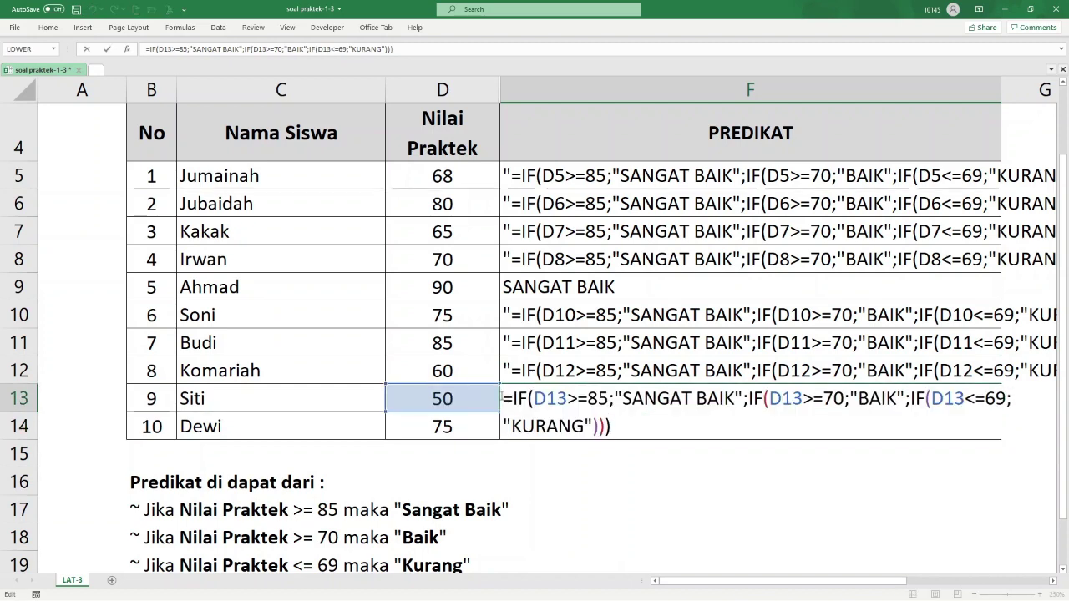
type("\"")
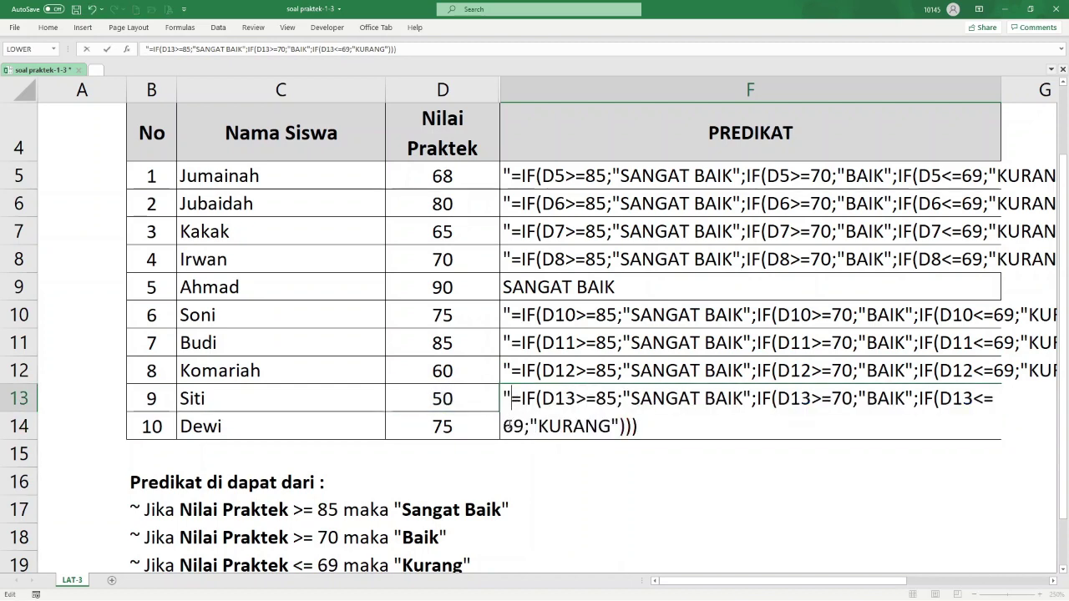
key("Return")
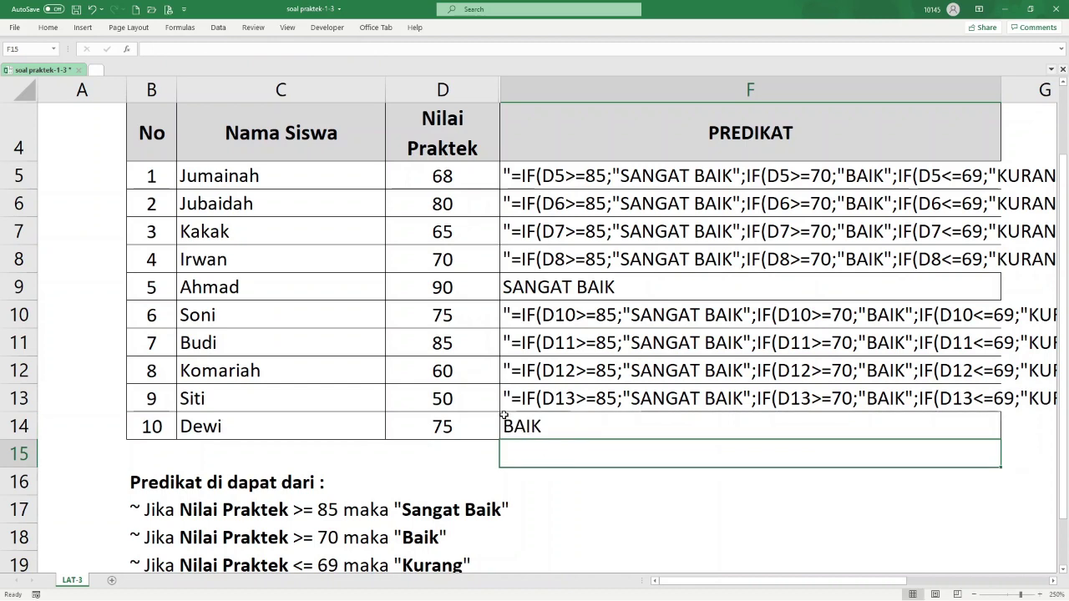
double_click(574, 426)
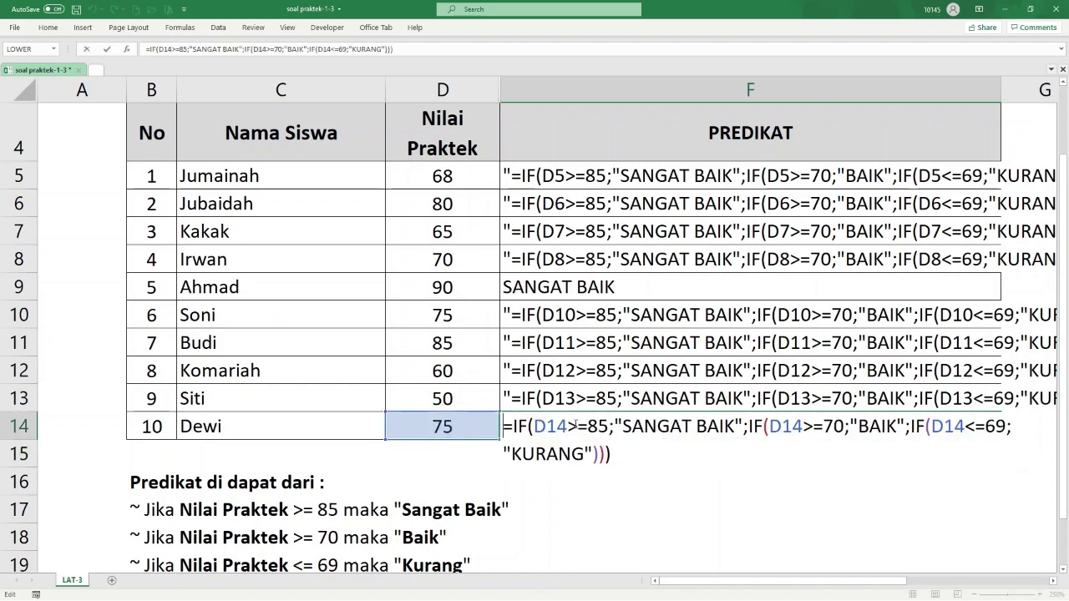
type("\"")
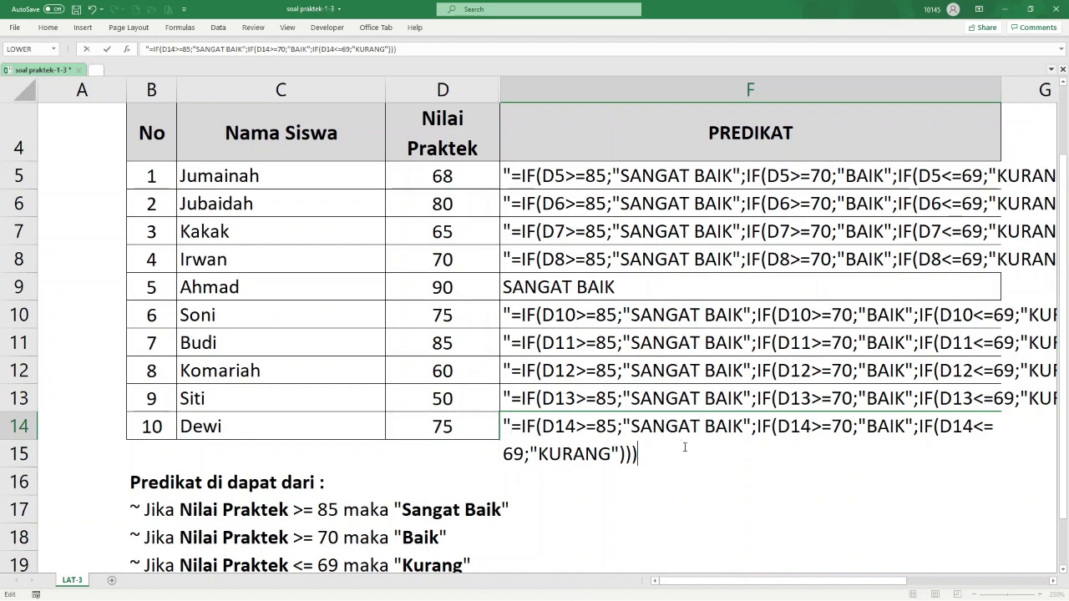
key("Return")
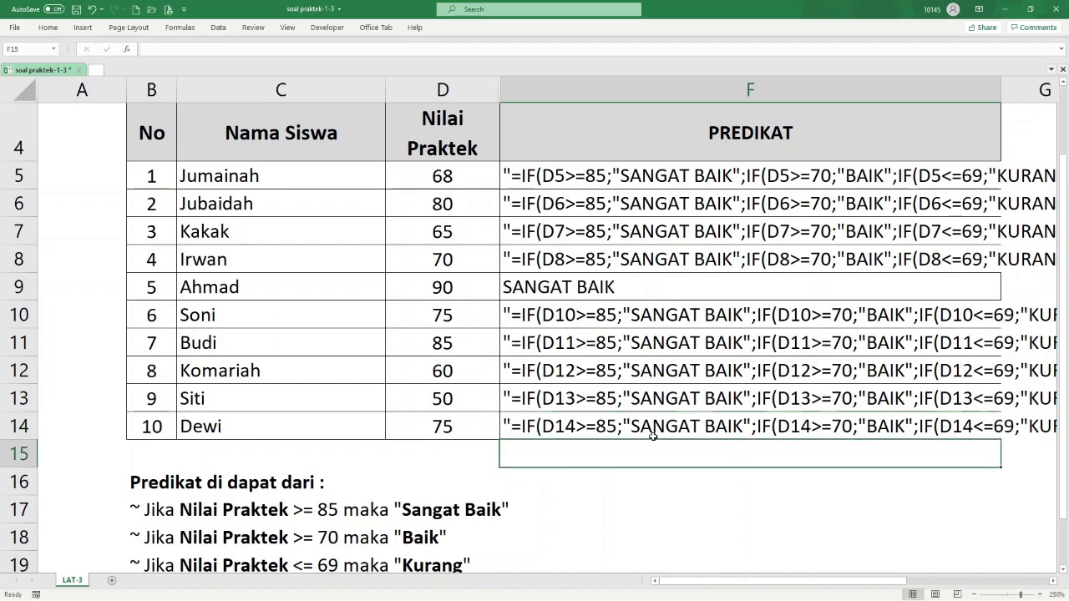
Step: Add a double quotation mark before the equals sign in the skipped cell F9 to show its formula as text
scroll(729, 578, "right", 2)
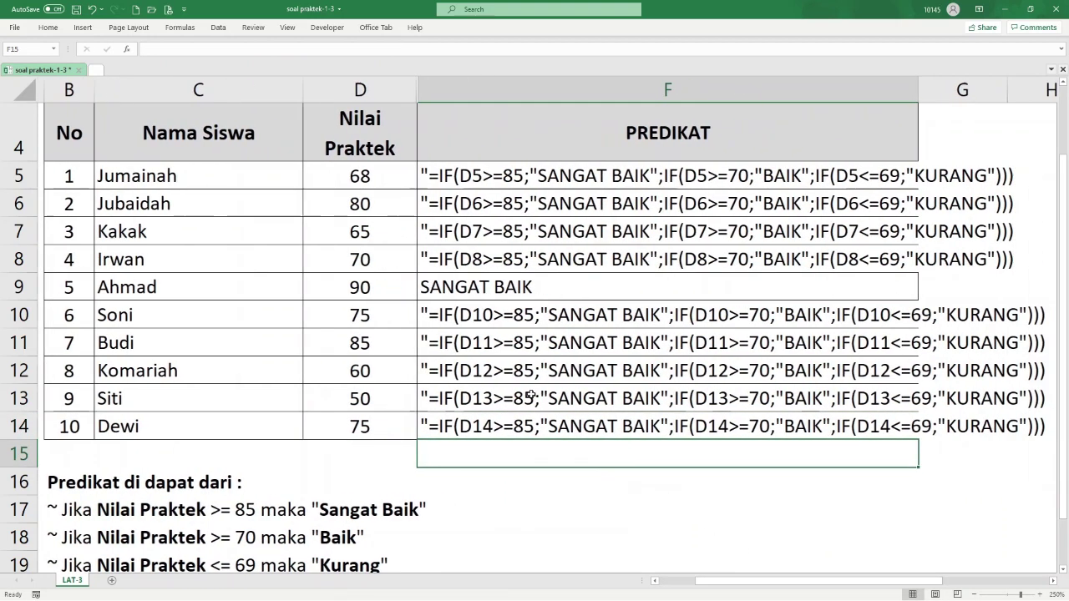
left_click(420, 286)
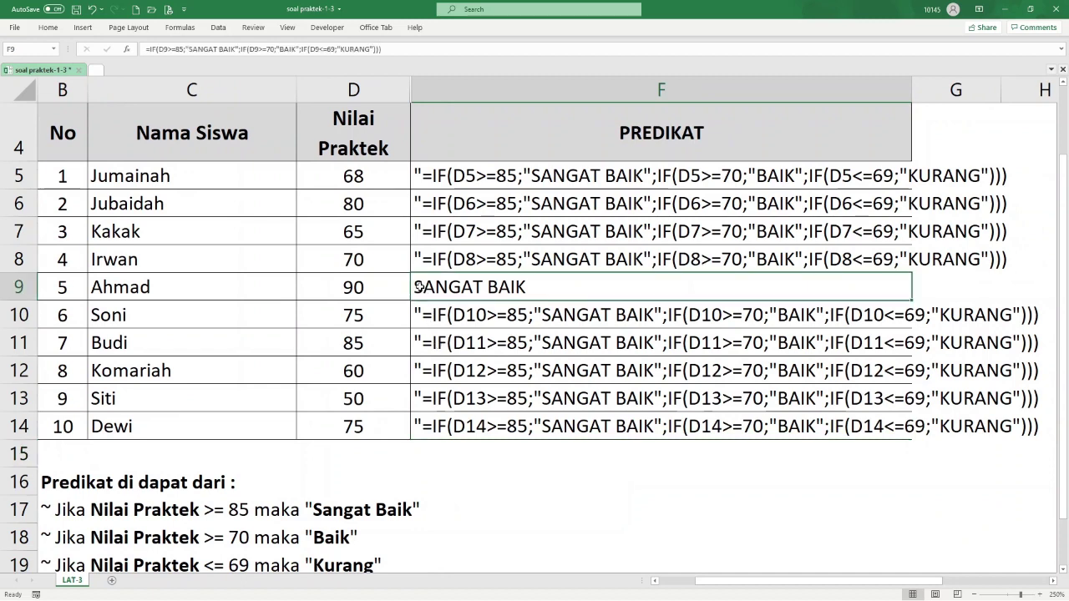
double_click(417, 286)
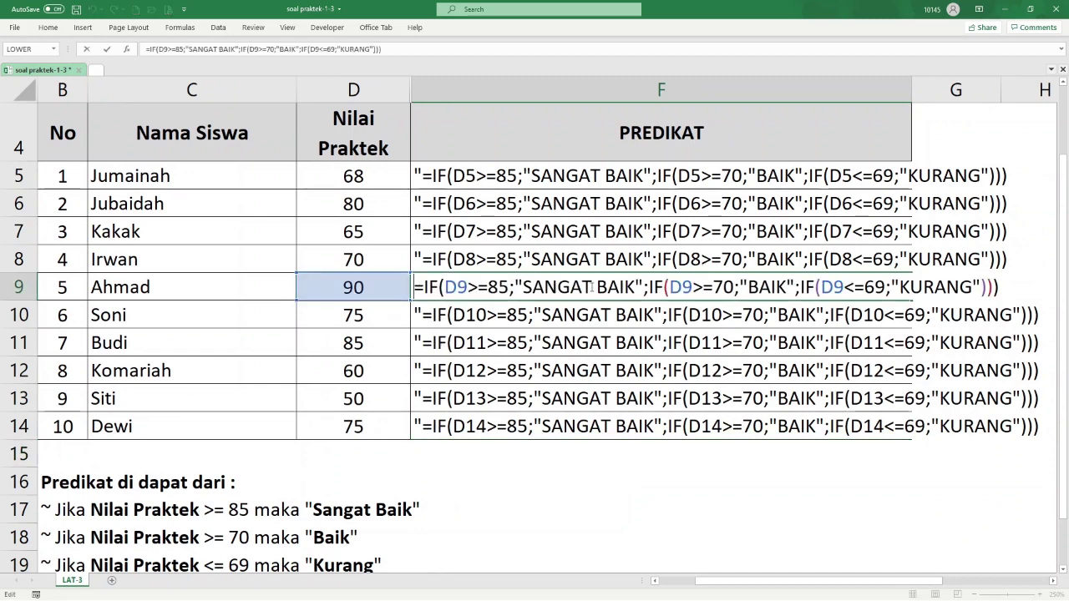
type("\"")
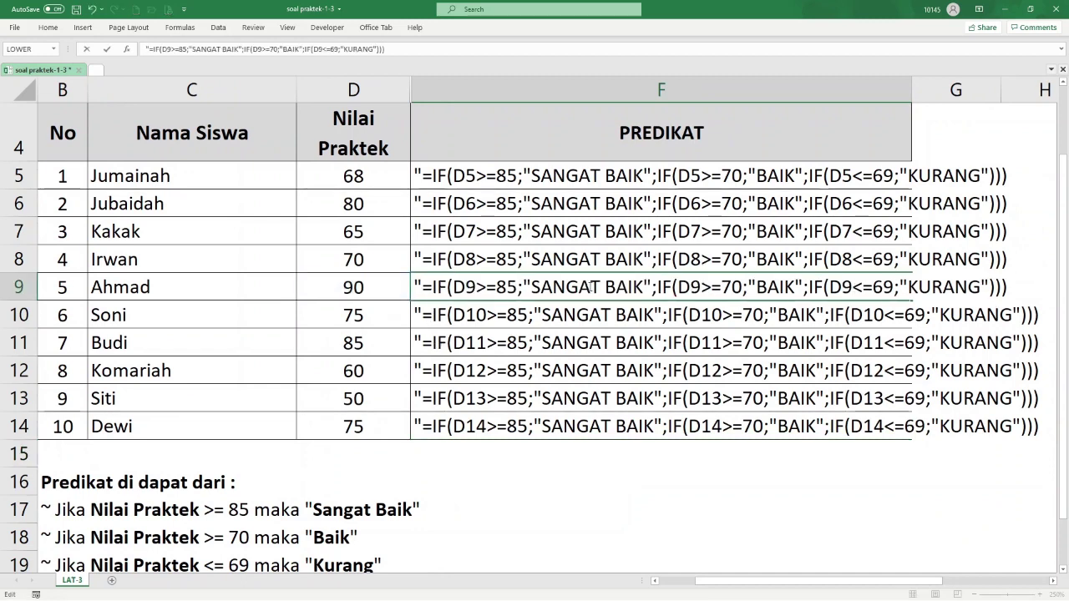
left_click(640, 447)
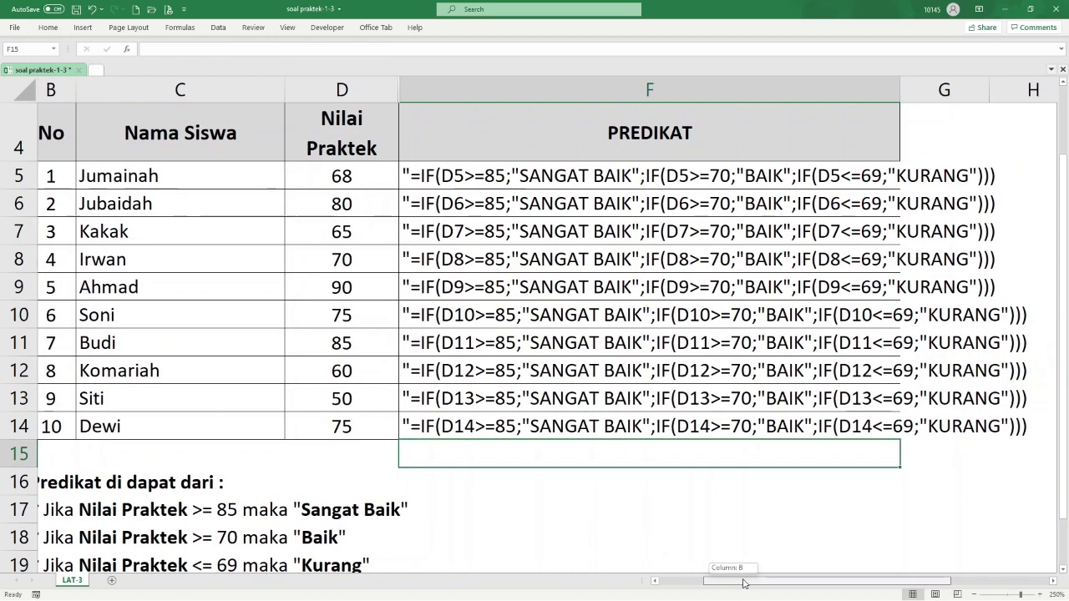
Step: Widen column F so that the full formula texts in F5 to F14 fit inside the PREDIKAT column
left_click_drag(732, 582, 768, 583)
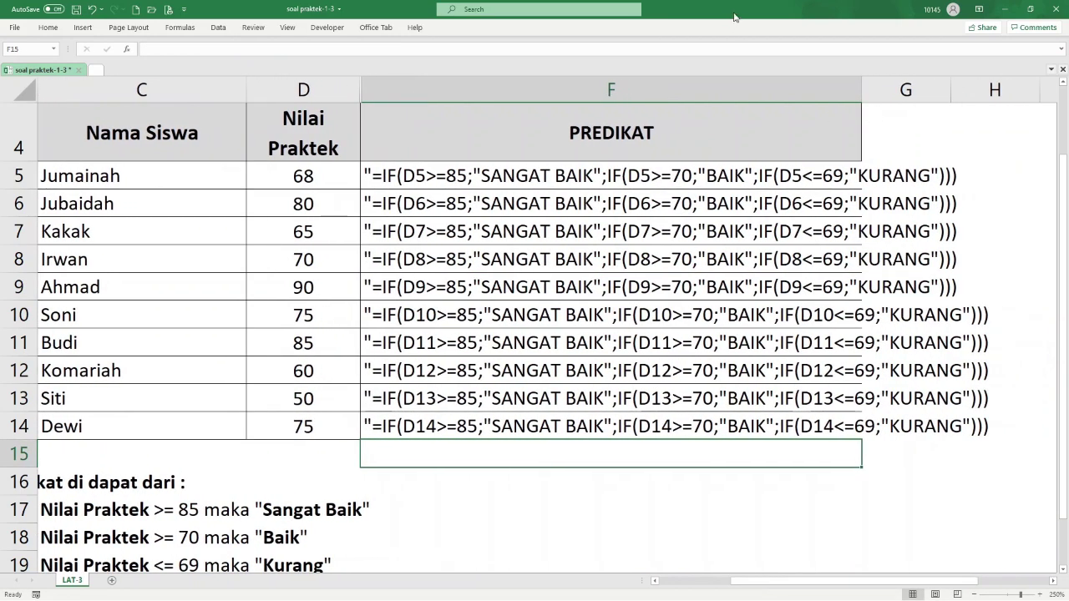
left_click_drag(861, 84, 1003, 163)
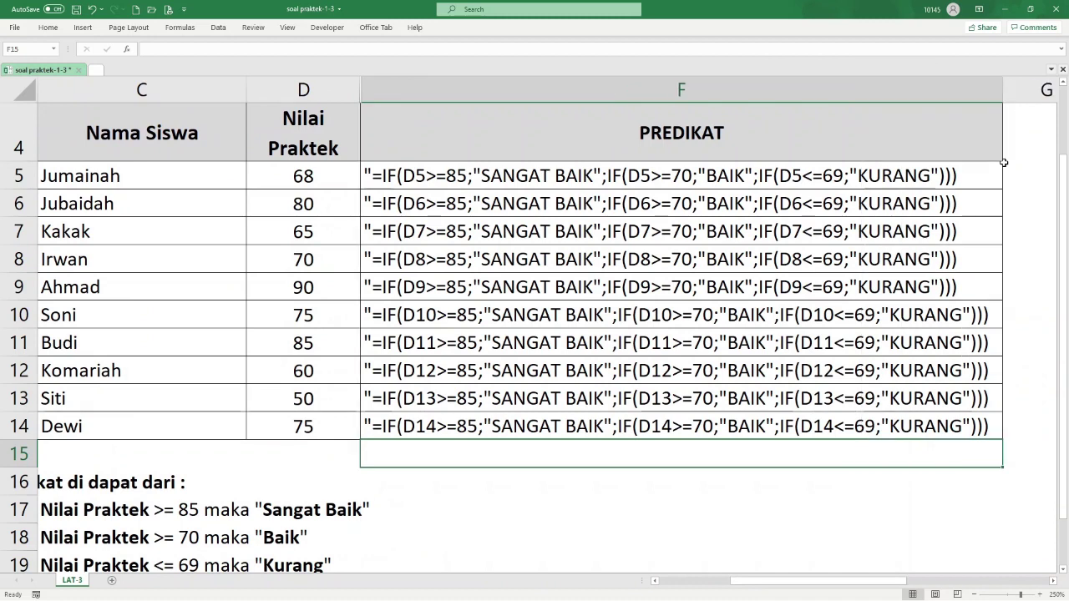